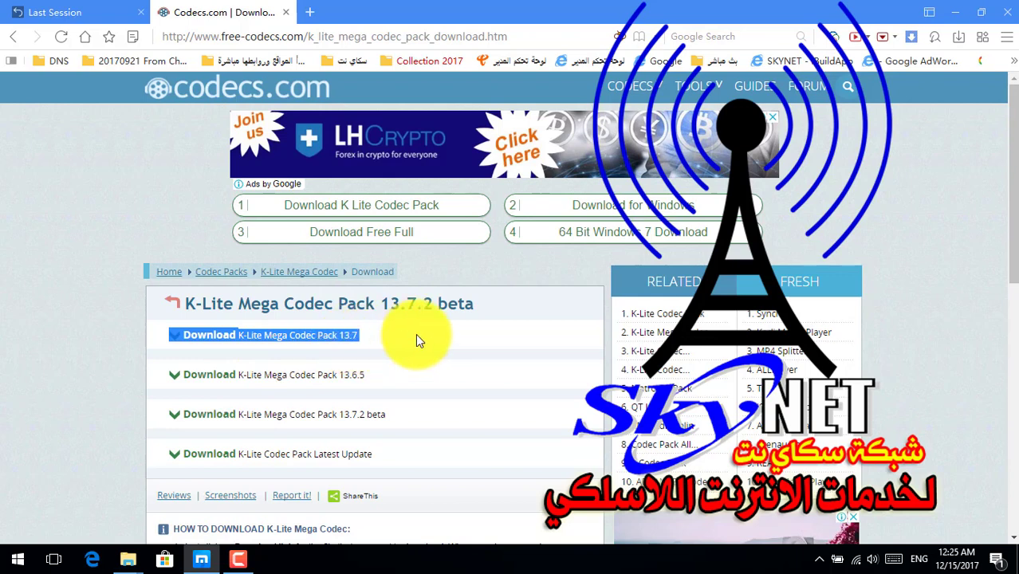
# Minimize the browser and launch the K-Lite_Codec_Pack_1370_Mega installer from the desktop
pyautogui.tripleClick(449, 304)
pyautogui.click(299, 339)
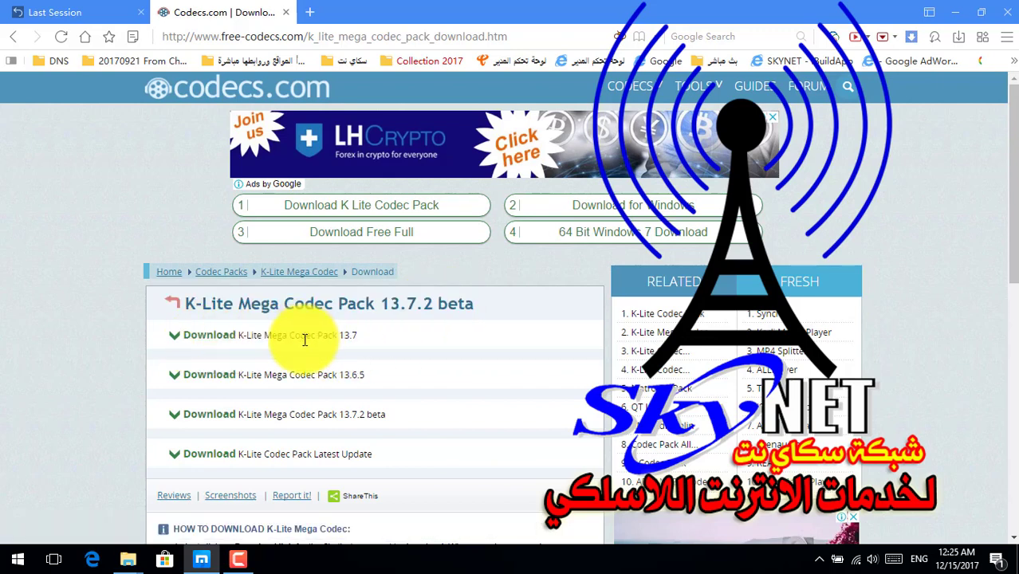
pyautogui.click(961, 17)
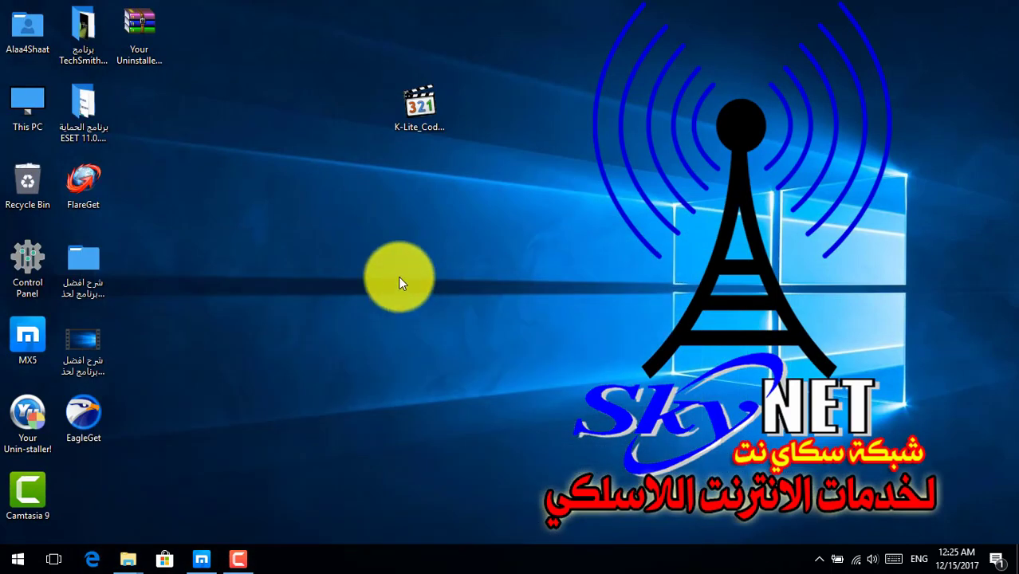
pyautogui.click(416, 109)
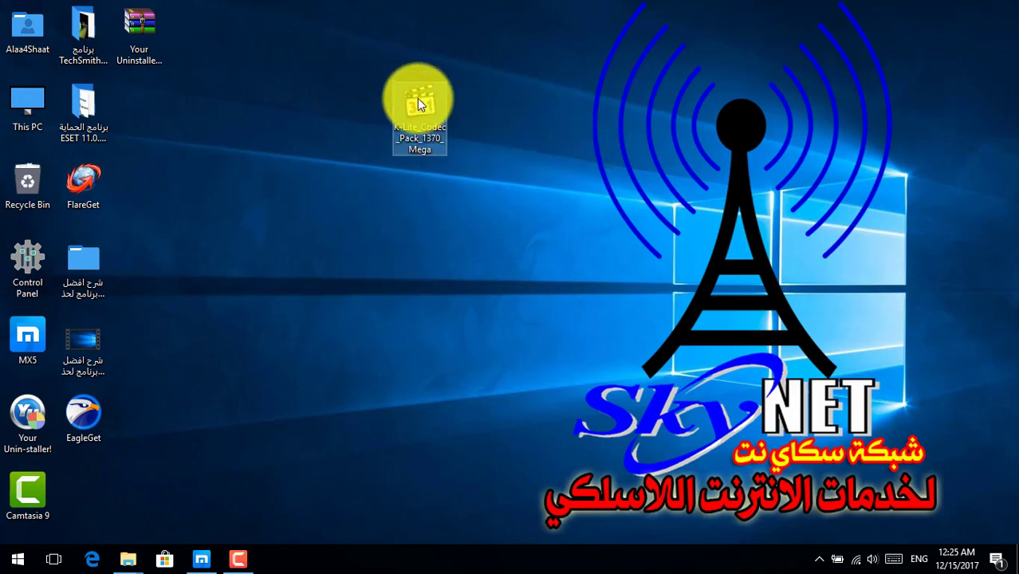
pyautogui.doubleClick(426, 103)
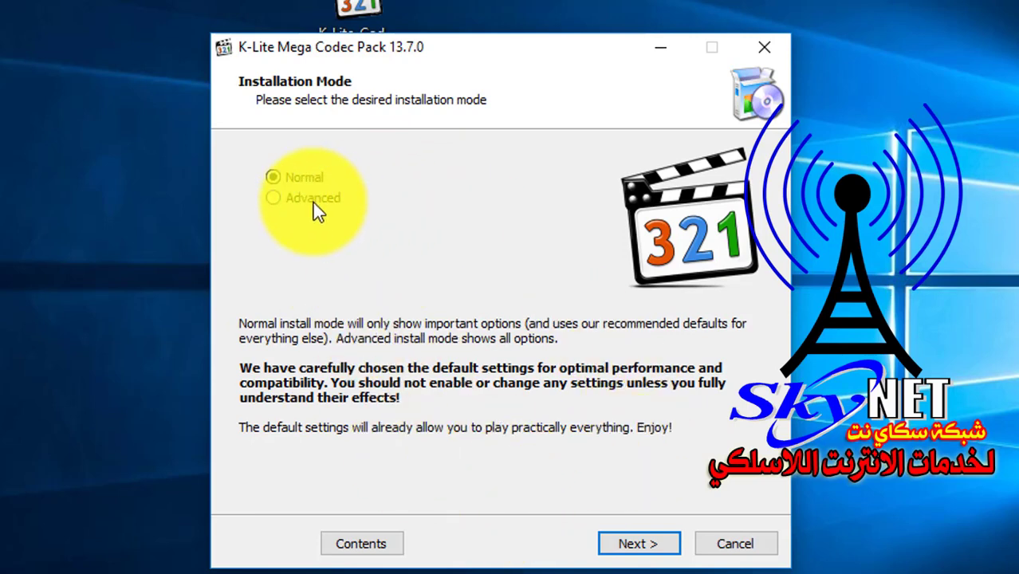
# Choose the Advanced installation mode and accept the default player preferences and destination folder
pyautogui.click(289, 175)
pyautogui.click(289, 199)
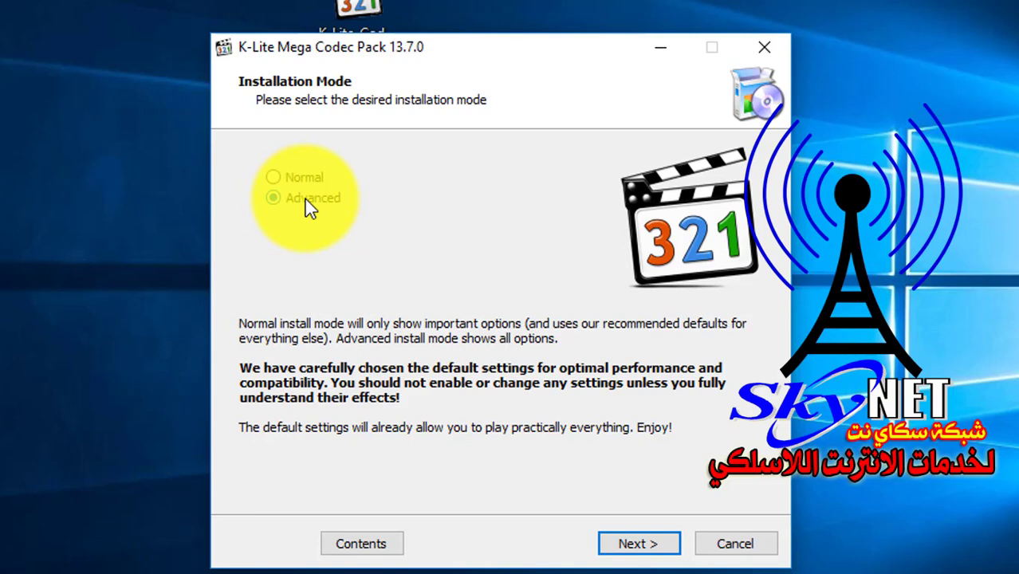
pyautogui.click(634, 544)
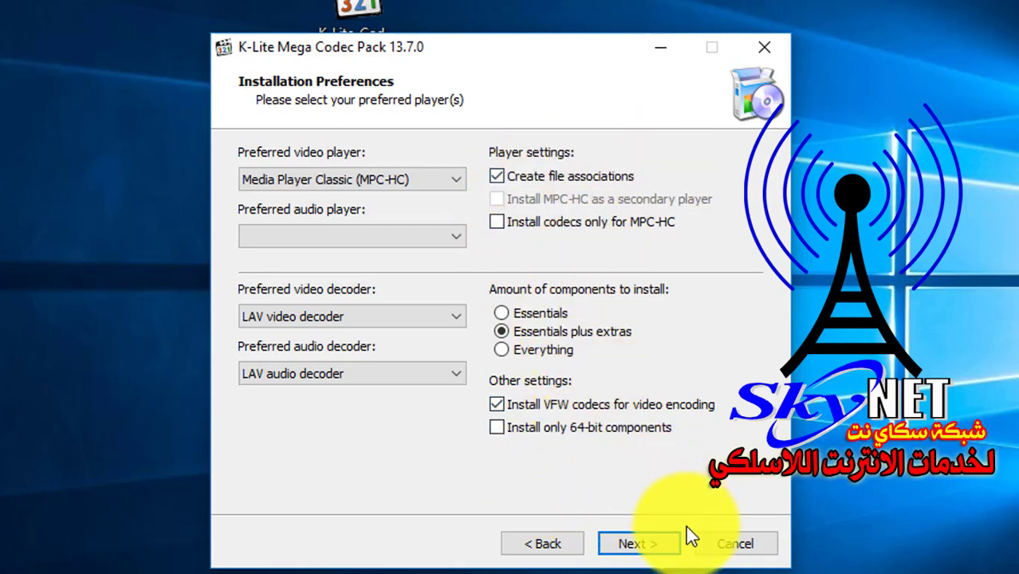
pyautogui.click(638, 549)
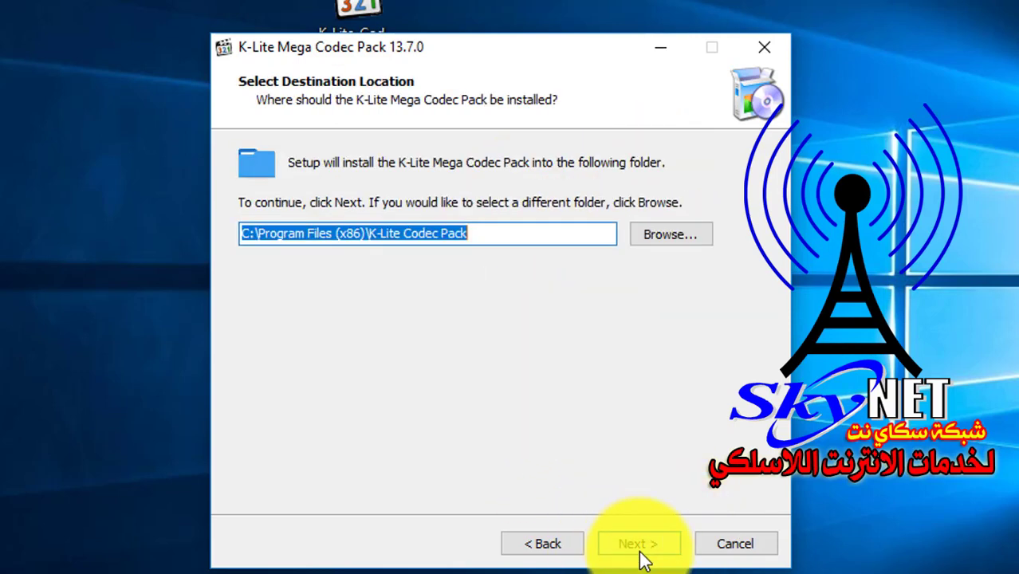
pyautogui.click(559, 549)
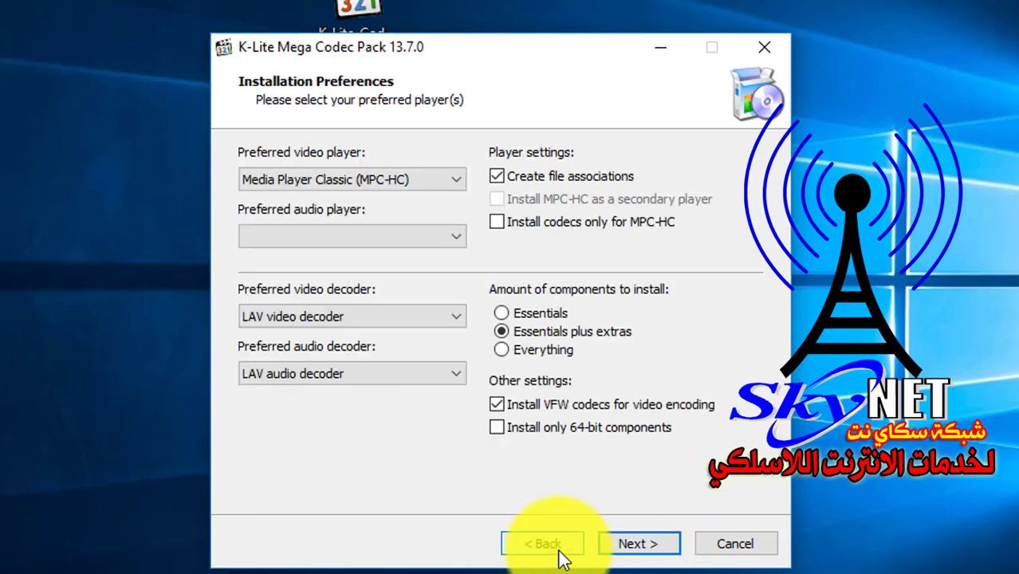
pyautogui.click(657, 545)
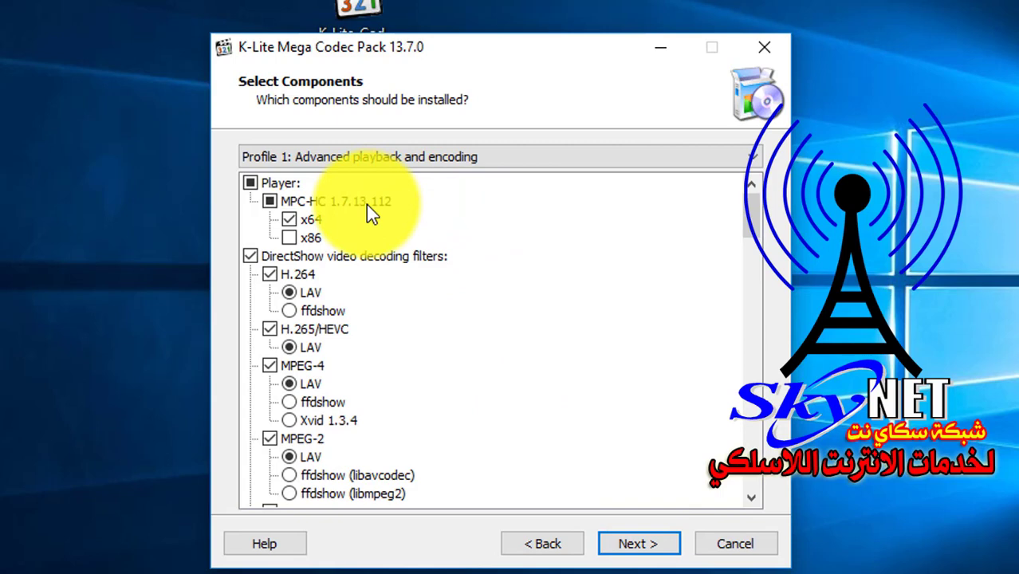
# Select all components in the Other filters and VFW video codecs groups
pyautogui.click(436, 154)
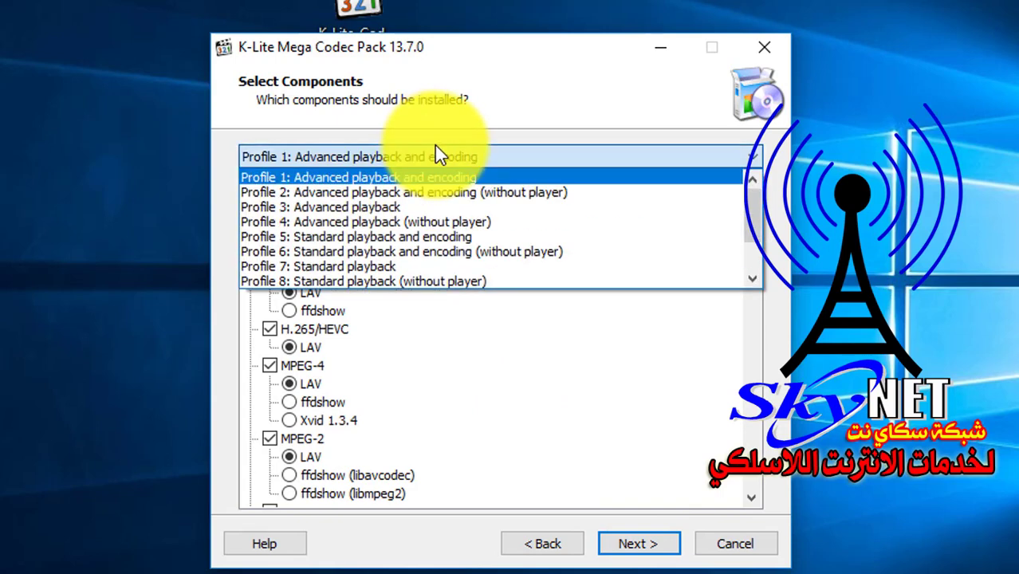
pyautogui.click(436, 155)
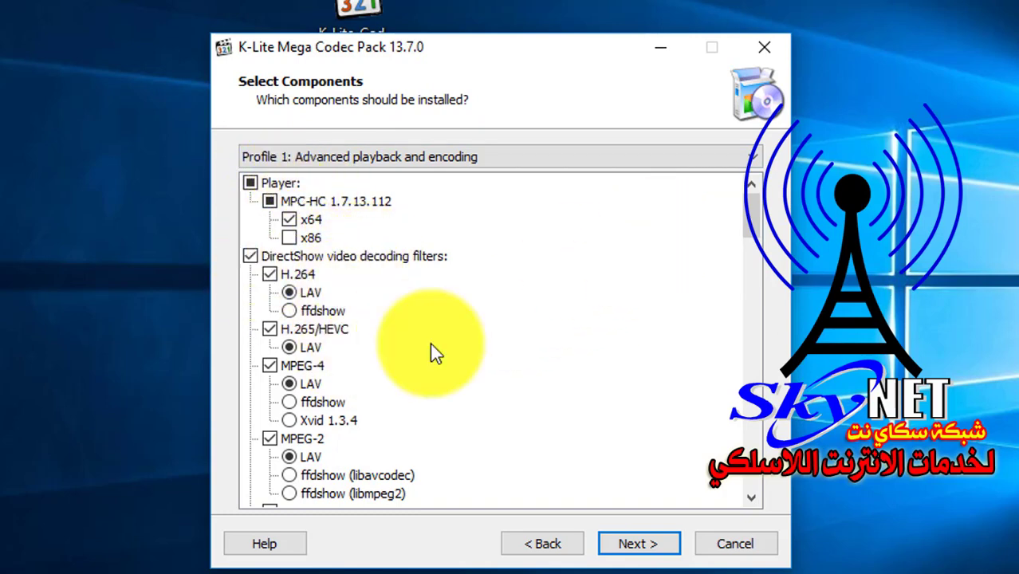
pyautogui.scroll(-2, 334, 333)
pyautogui.scroll(-6, 335, 338)
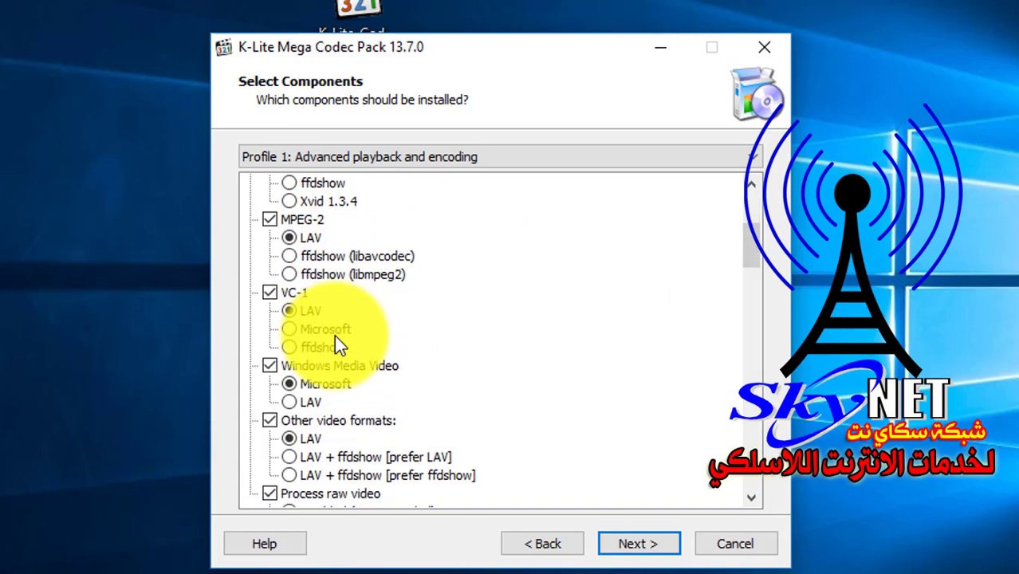
pyautogui.scroll(-4, 334, 338)
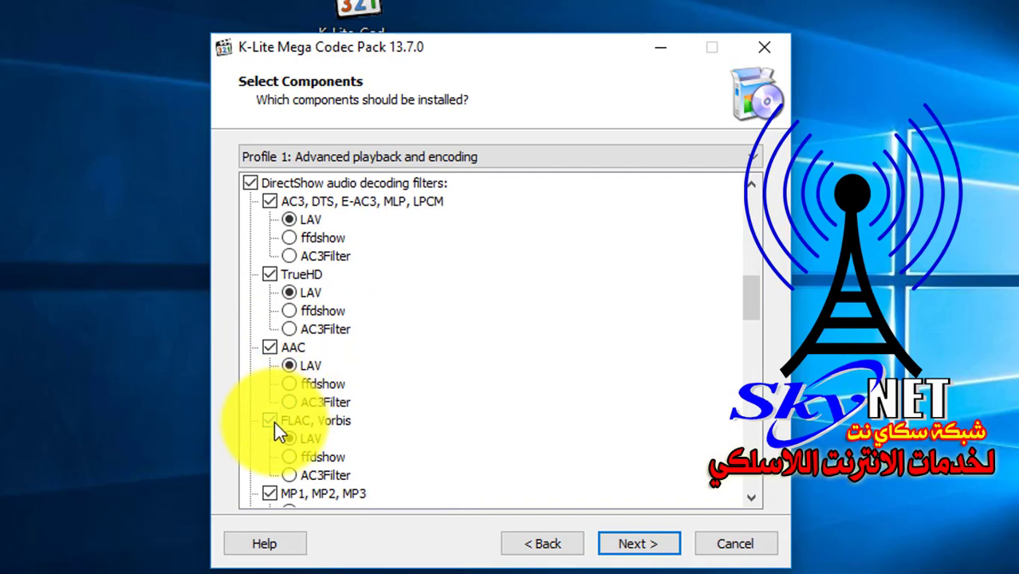
pyautogui.scroll(-7, 360, 394)
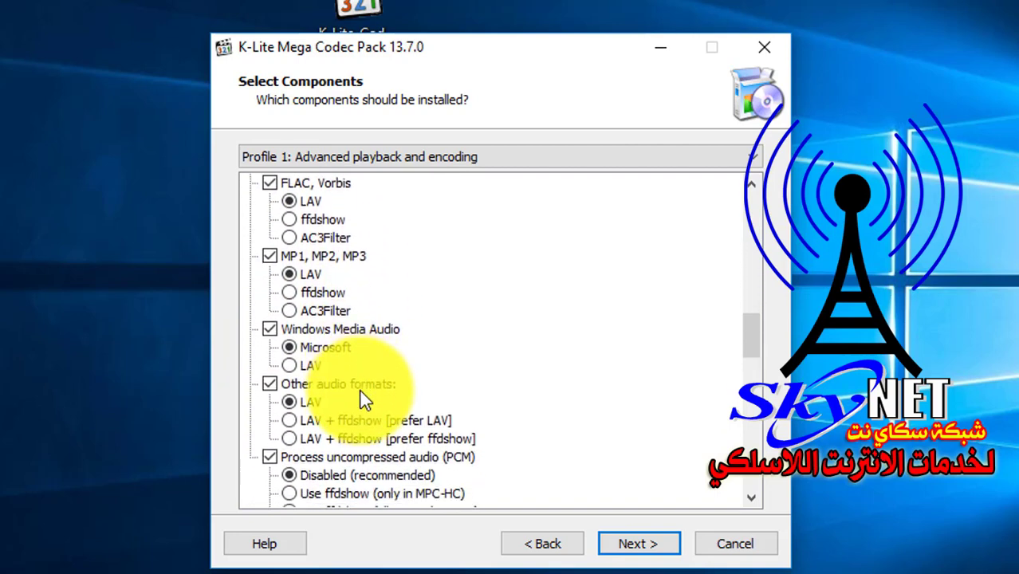
pyautogui.scroll(-4, 359, 390)
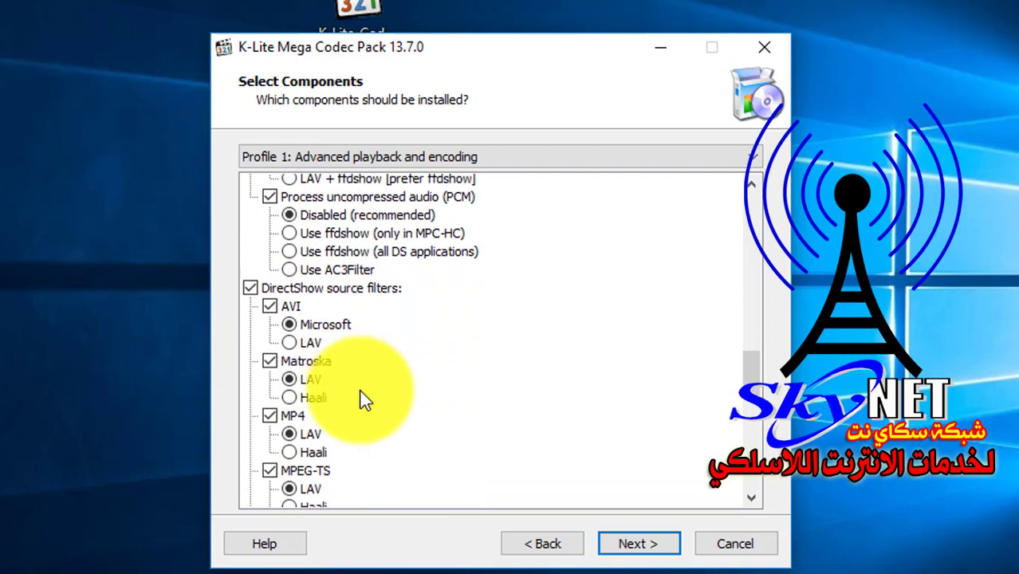
pyautogui.scroll(-6, 360, 390)
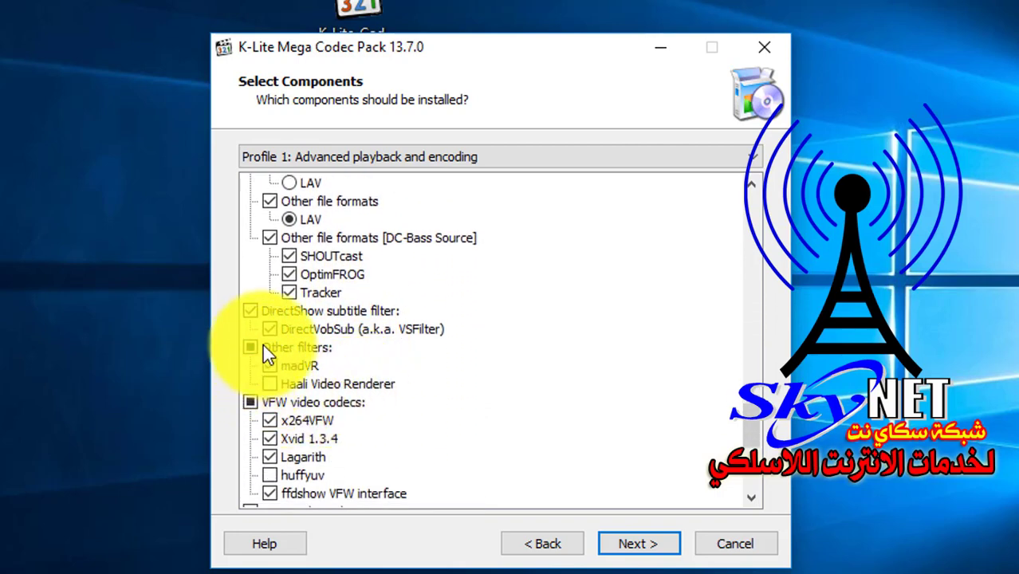
pyautogui.click(249, 348)
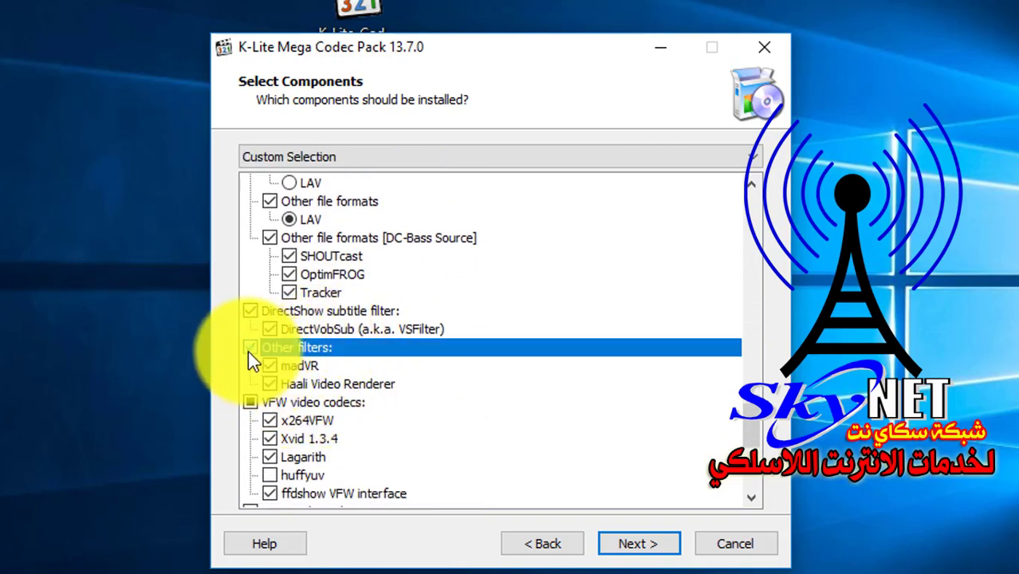
pyautogui.click(252, 404)
# Select all components in the ACM audio codecs and Tools groups
pyautogui.scroll(-3, 319, 398)
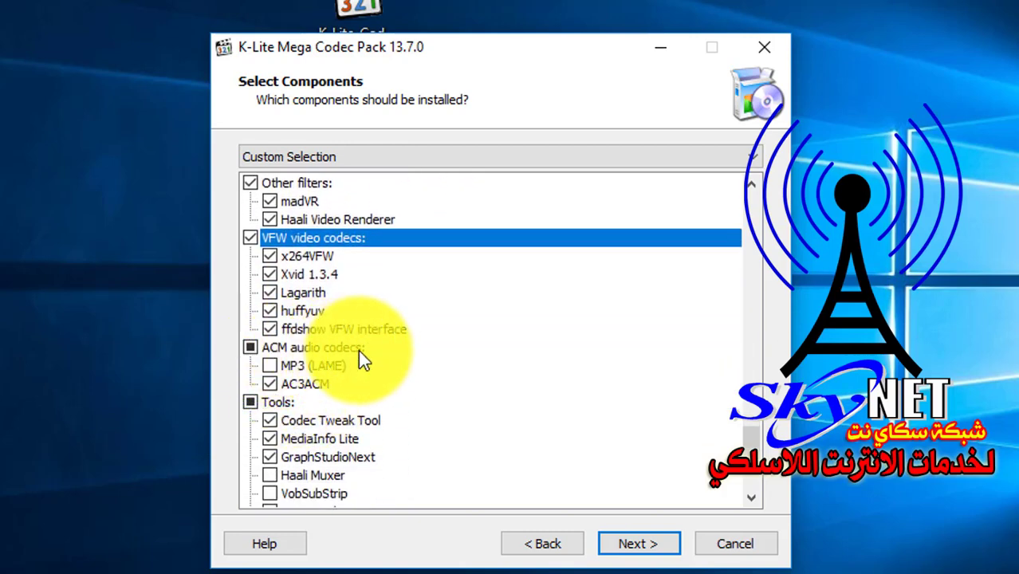
pyautogui.click(252, 348)
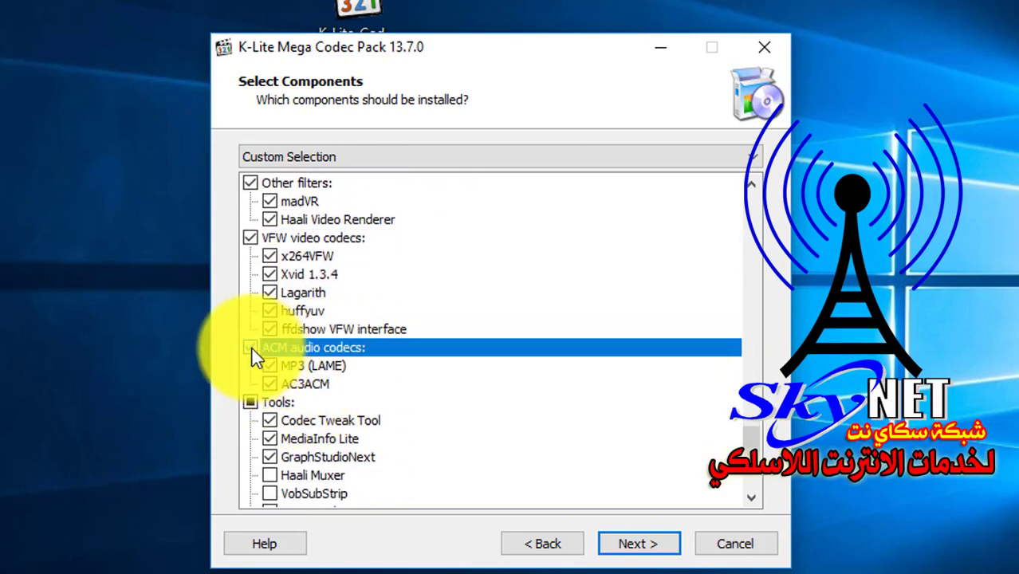
pyautogui.click(253, 401)
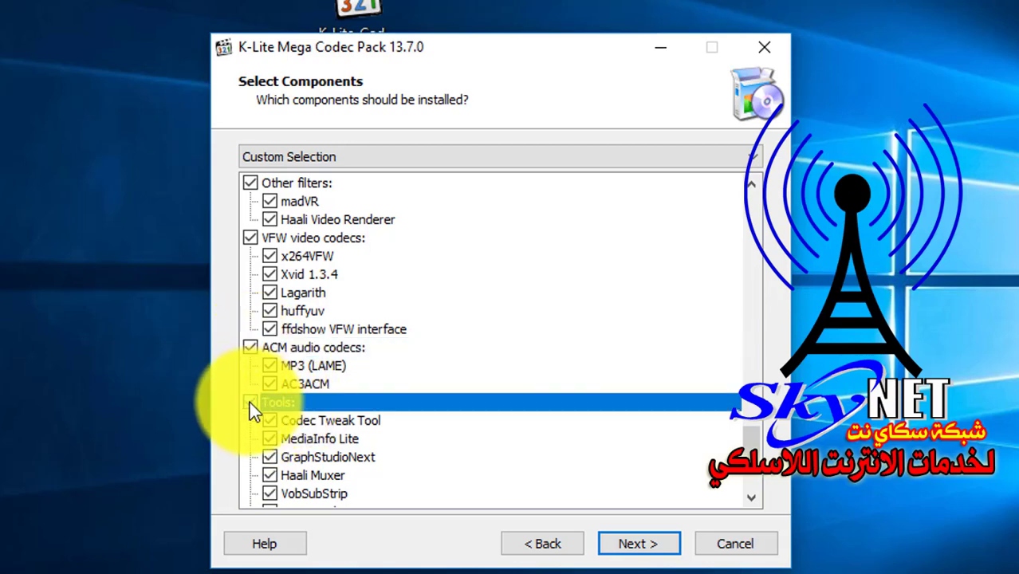
pyautogui.scroll(-3, 266, 402)
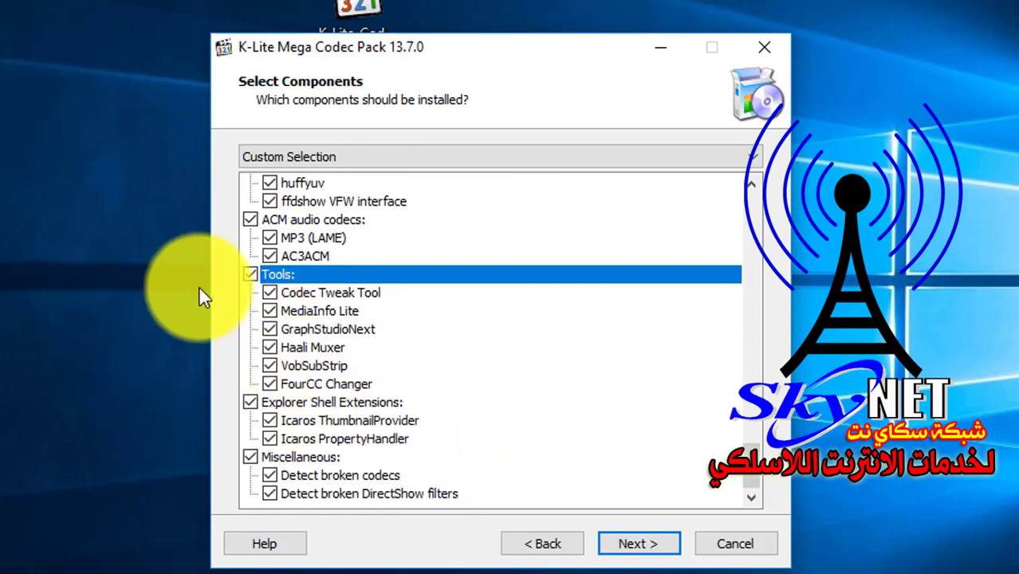
pyautogui.click(251, 273)
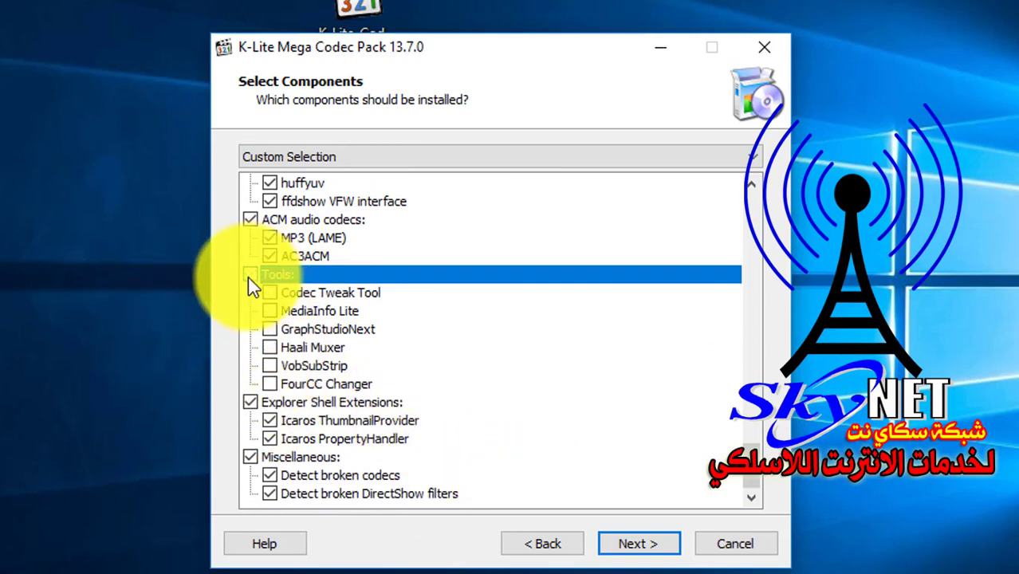
pyautogui.click(249, 276)
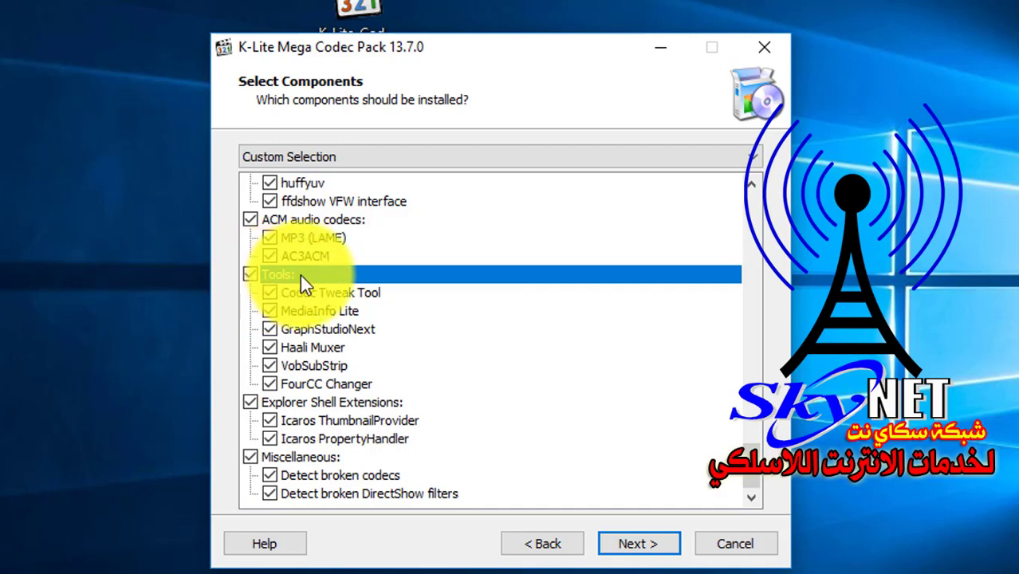
pyautogui.scroll(1, 287, 274)
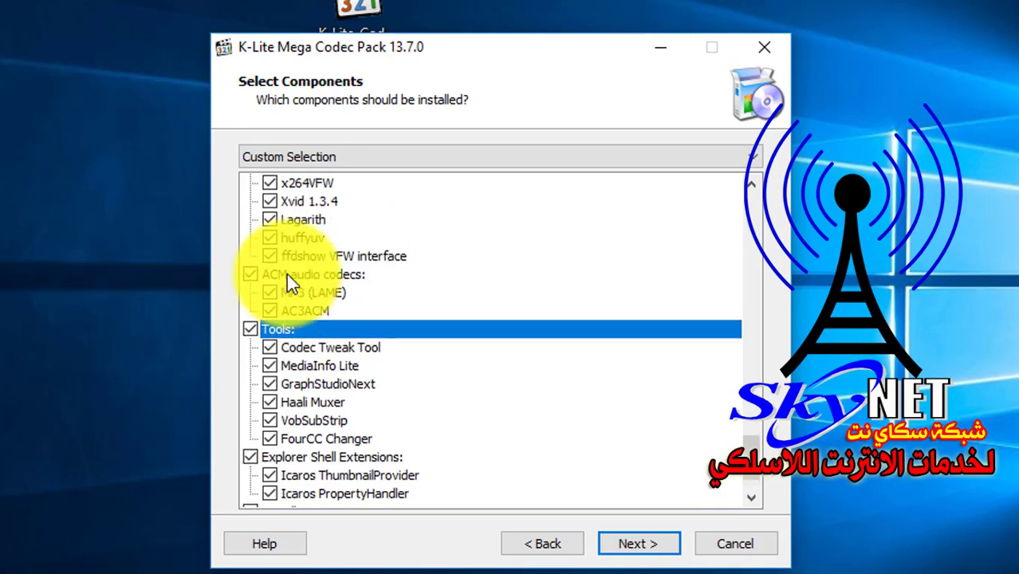
pyautogui.scroll(-1, 286, 273)
pyautogui.click(634, 544)
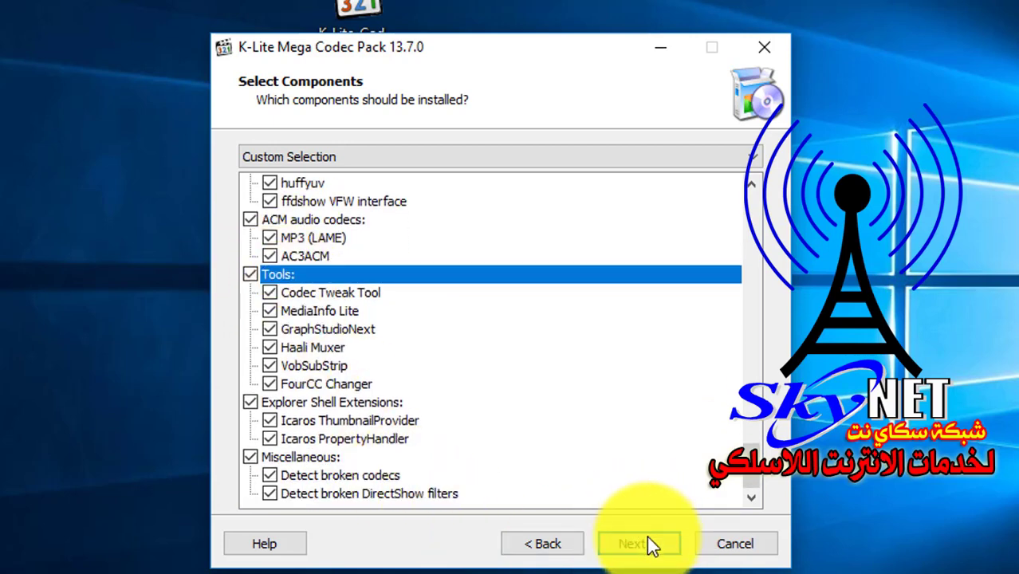
pyautogui.click(647, 537)
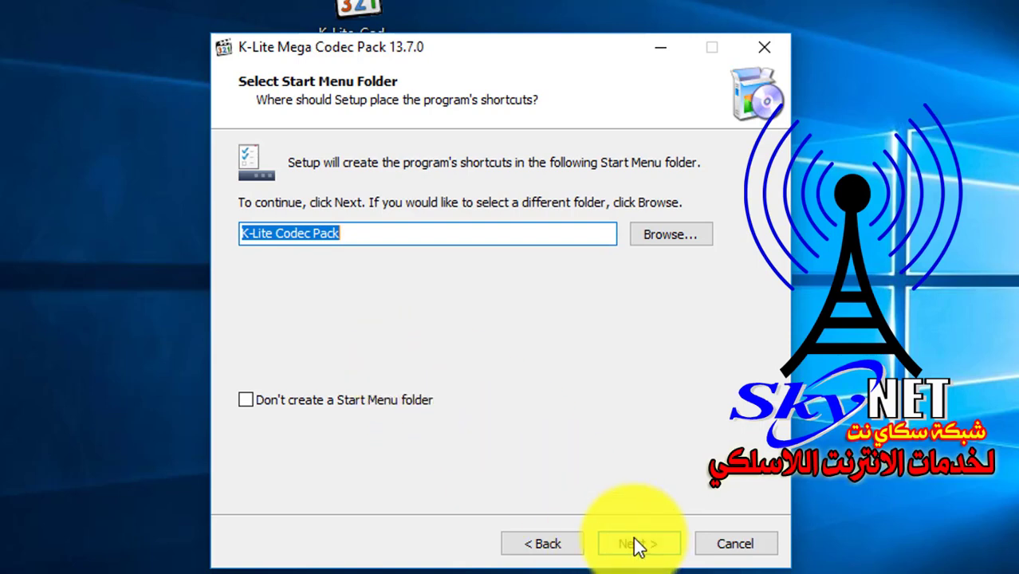
pyautogui.click(635, 539)
pyautogui.press('Return')
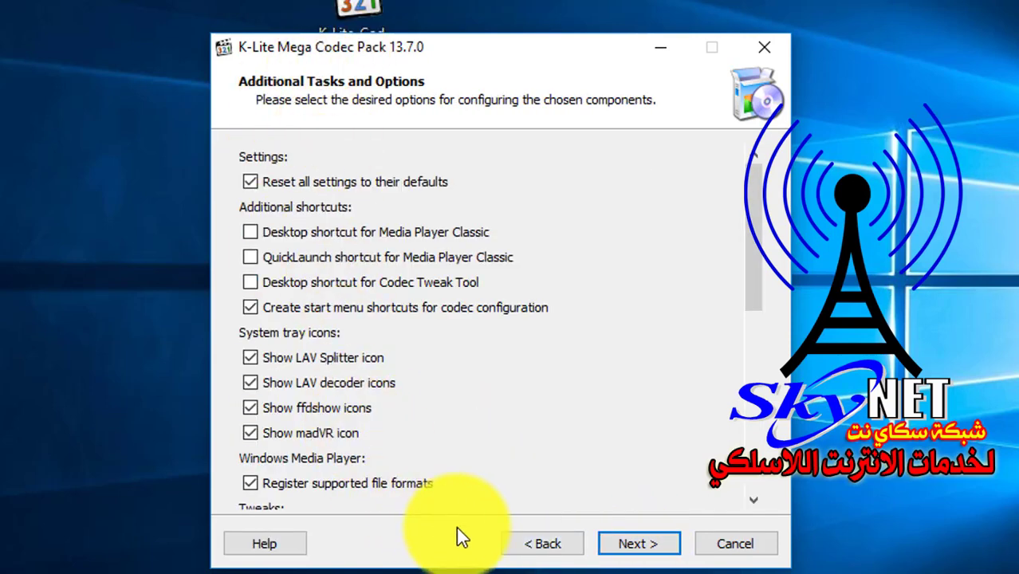
pyautogui.click(542, 540)
pyautogui.click(542, 540)
pyautogui.click(542, 540)
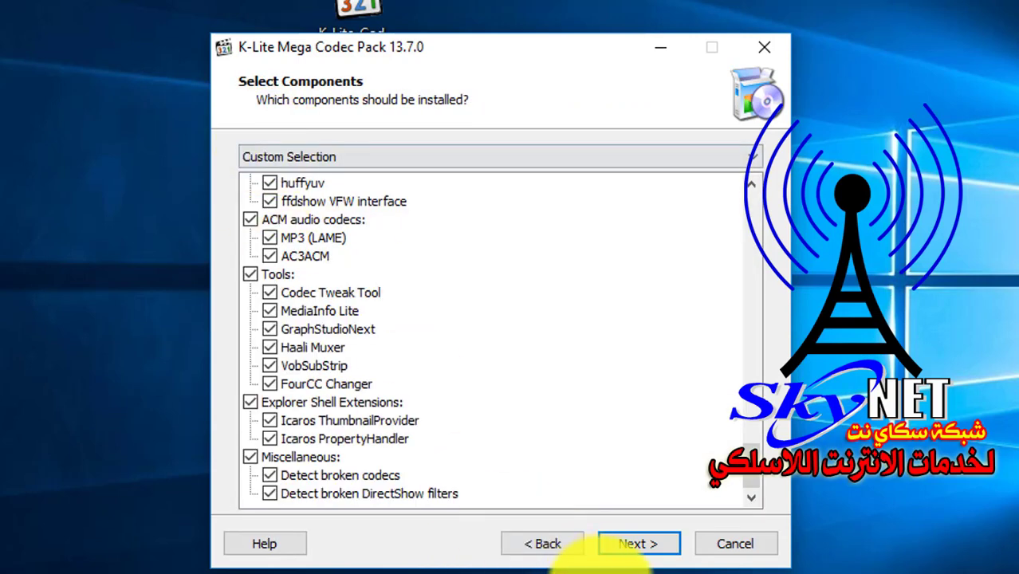
# Accept the default Start Menu folder and turn off Check for updates in the additional tasks
pyautogui.click(648, 547)
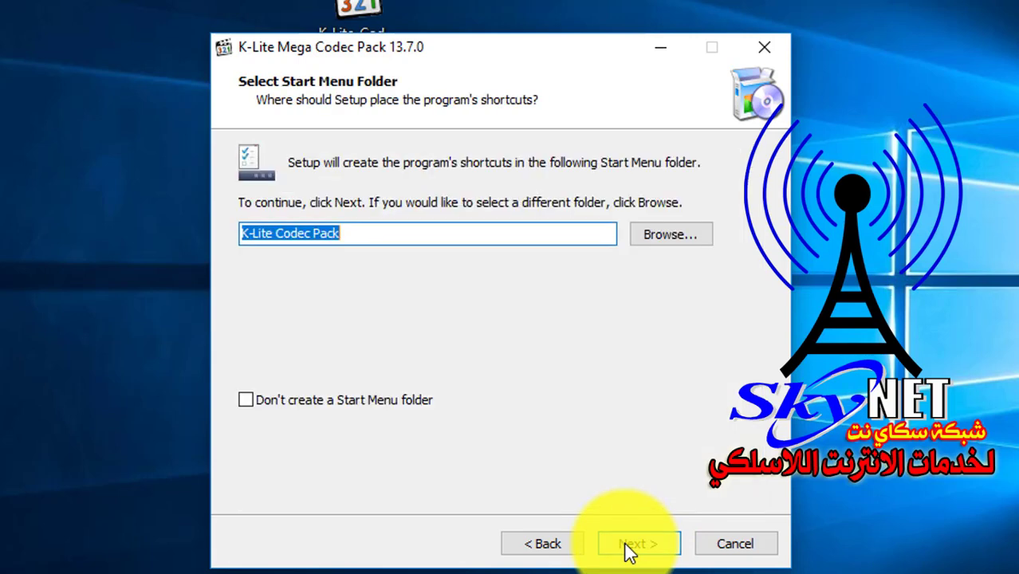
pyautogui.click(630, 549)
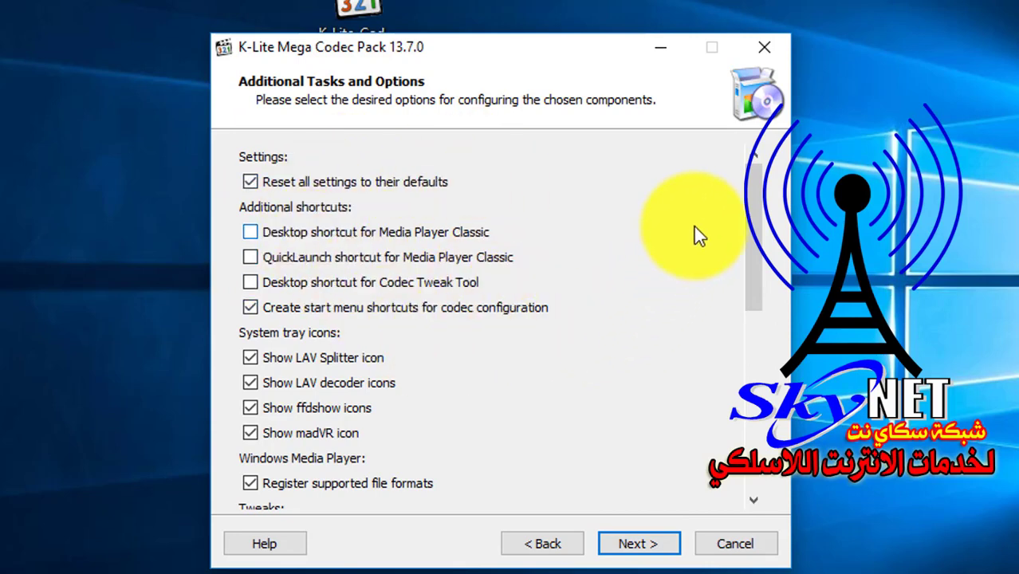
pyautogui.moveTo(752, 182); pyautogui.dragTo(783, 387)
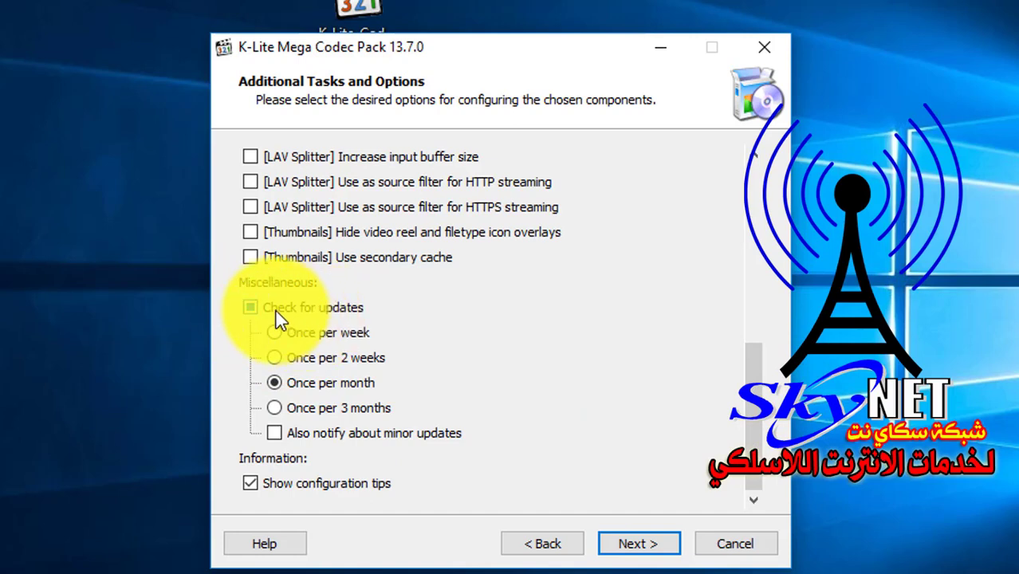
pyautogui.click(249, 308)
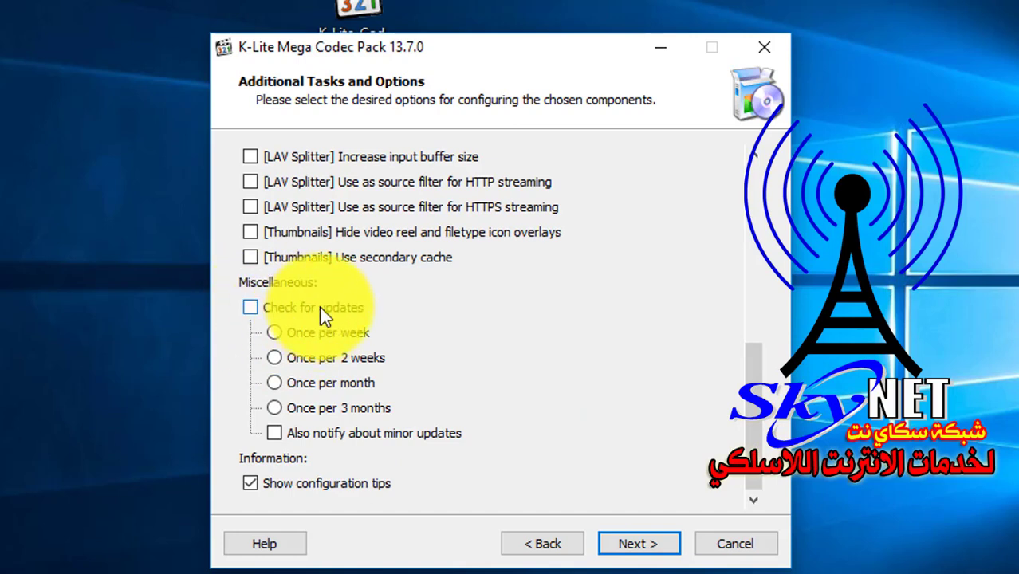
pyautogui.click(622, 543)
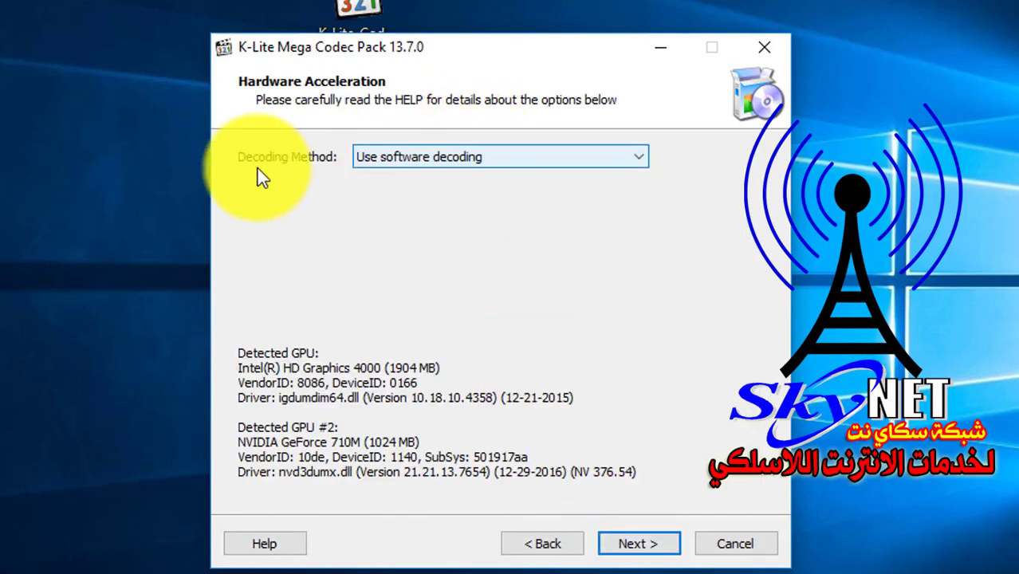
# Keep Use software decoding as the decoding method and proceed to the MPC-HC configuration
pyautogui.click(476, 159)
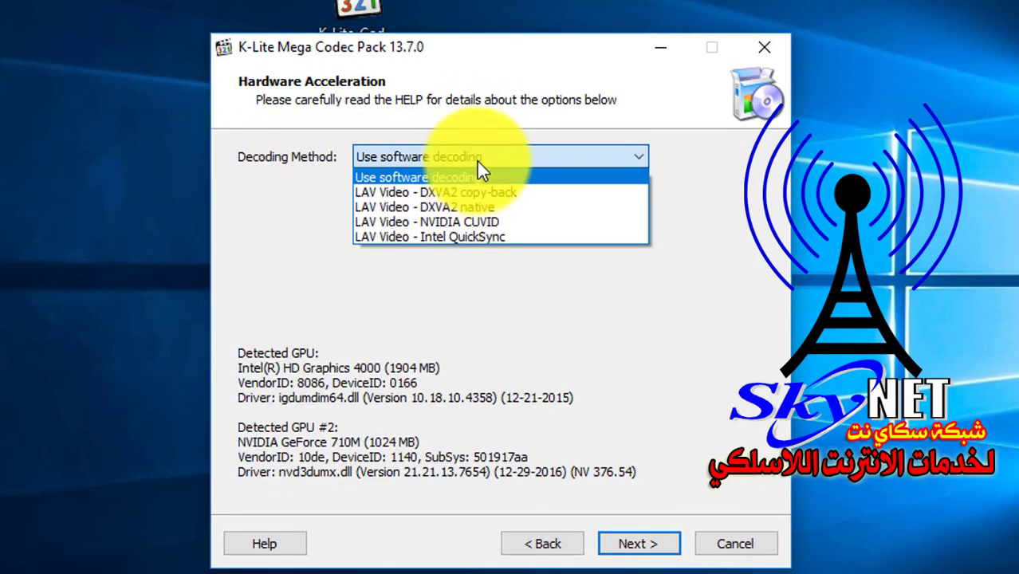
pyautogui.click(477, 161)
pyautogui.click(631, 539)
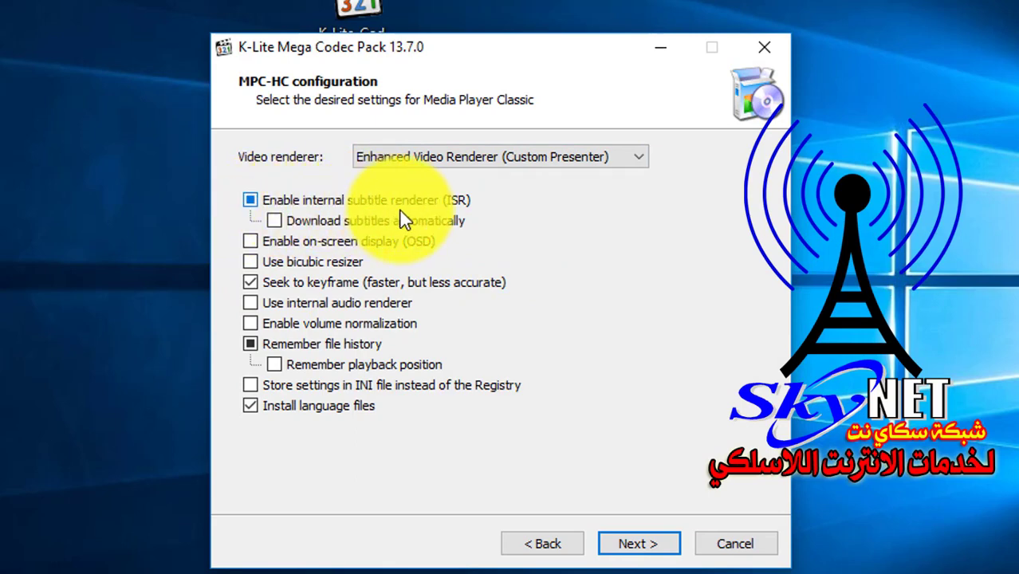
# Enable the internal subtitle renderer with automatic subtitle download, on-screen display, bicubic resizer, internal audio renderer and volume normalization for MPC-HC
pyautogui.click(247, 203)
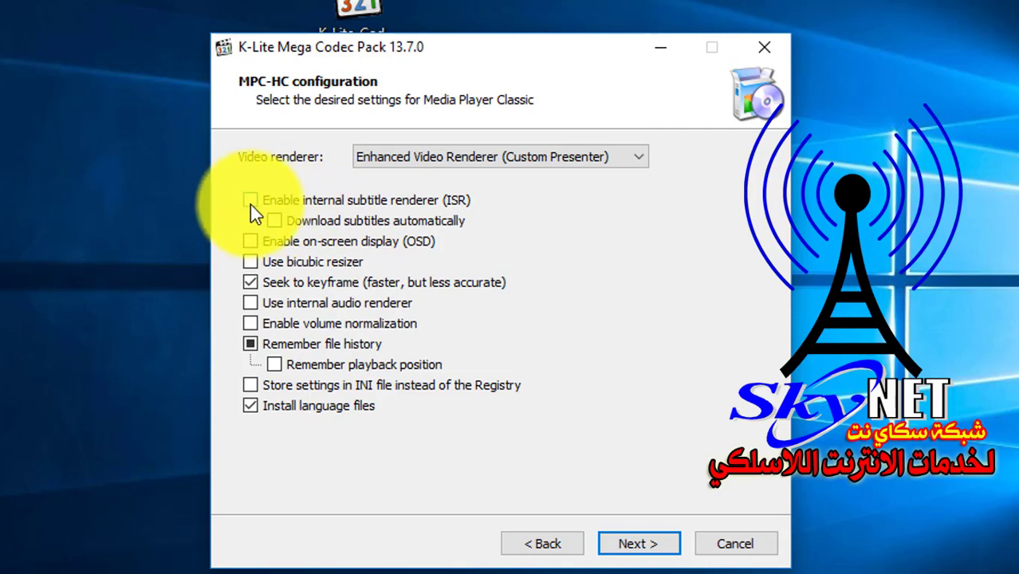
pyautogui.click(251, 205)
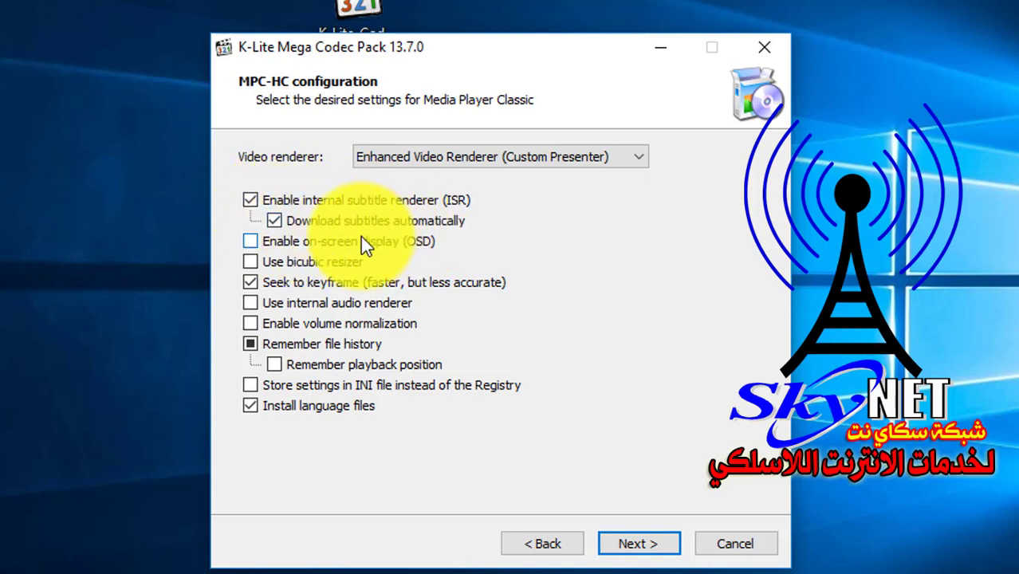
pyautogui.click(321, 242)
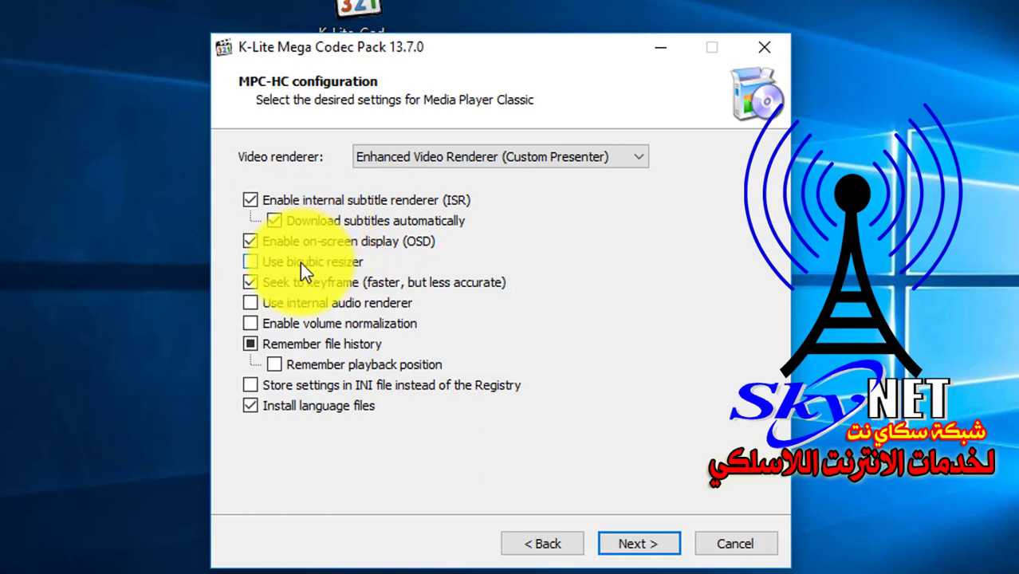
pyautogui.click(263, 261)
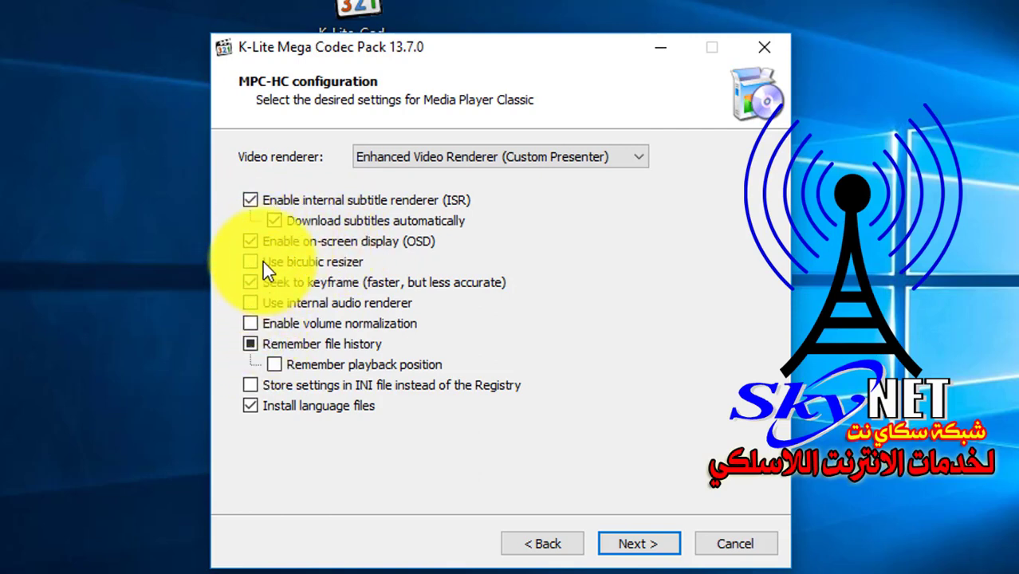
pyautogui.click(268, 303)
pyautogui.click(268, 323)
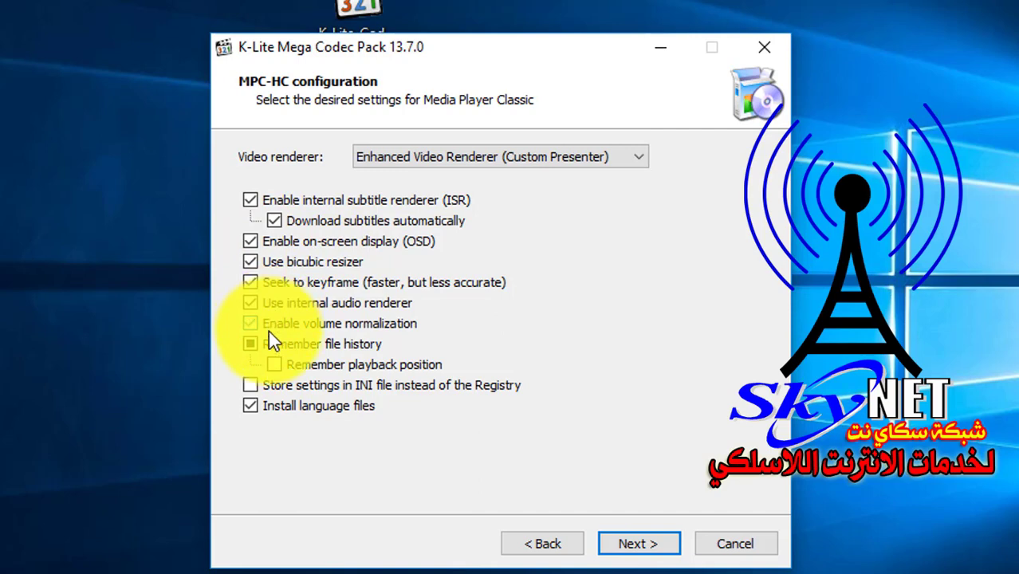
# Enable Remember file history with playback position and Store settings in INI file, and continue to the language preferences
pyautogui.click(266, 343)
pyautogui.click(250, 344)
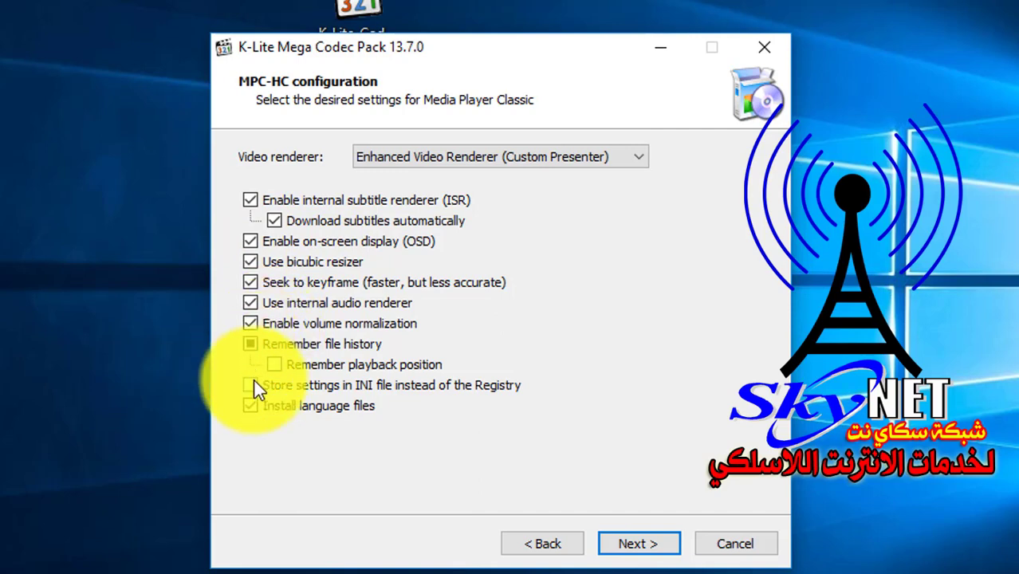
pyautogui.click(272, 363)
pyautogui.click(249, 386)
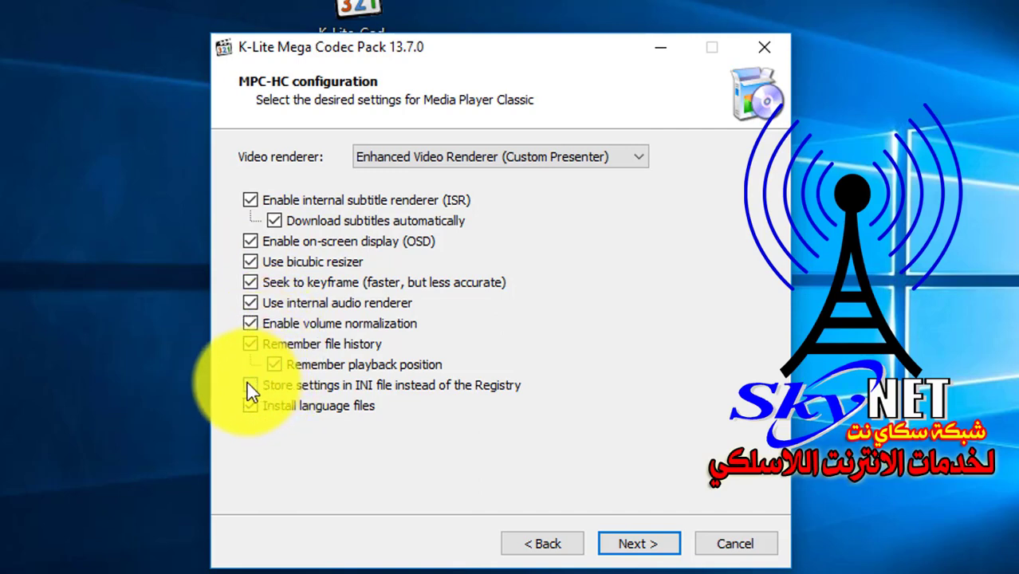
pyautogui.click(638, 546)
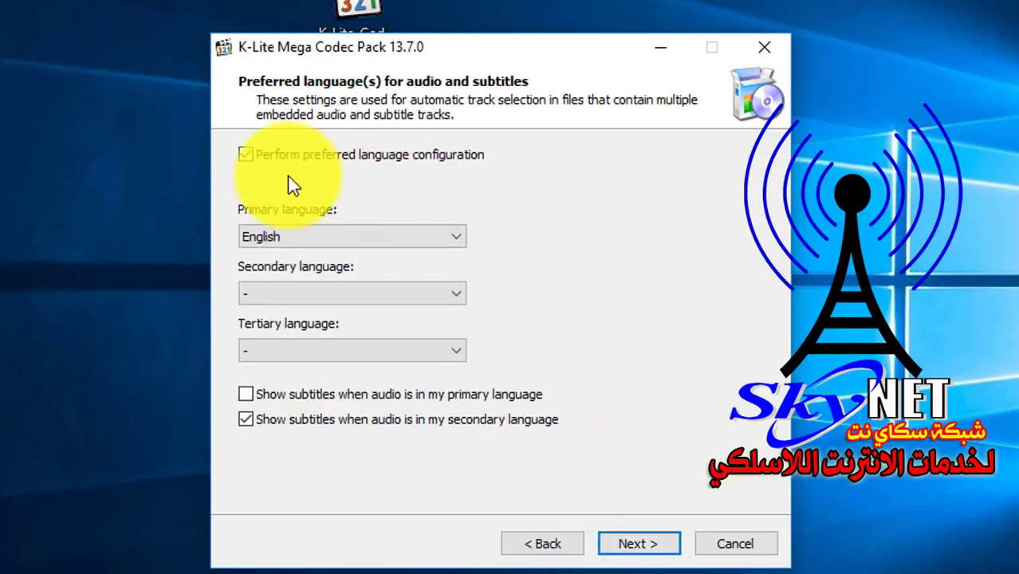
# Keep English as the primary language and Media Player Classic (MPC-HC) (x64) as the only player for file associations
pyautogui.click(637, 546)
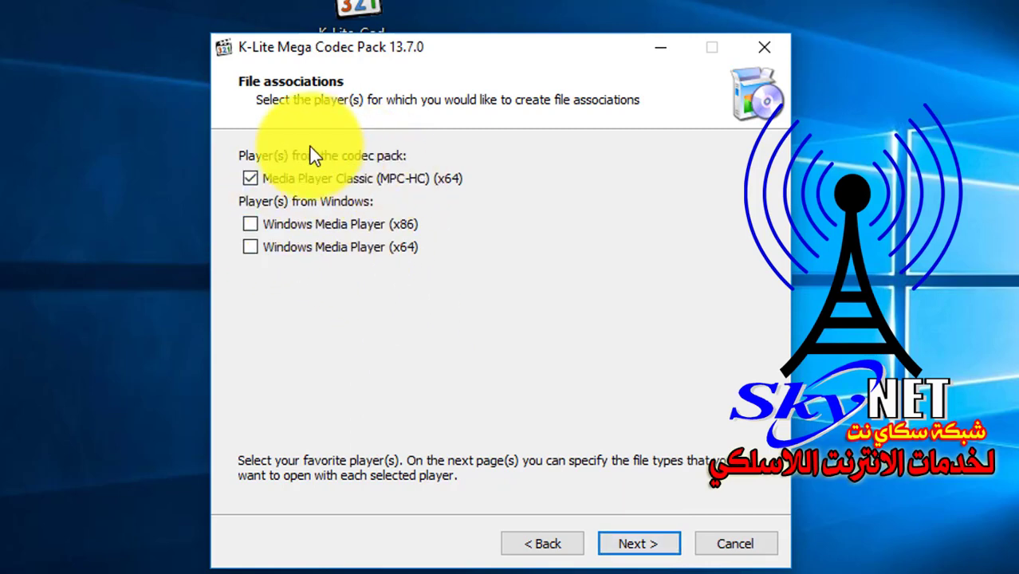
pyautogui.click(630, 546)
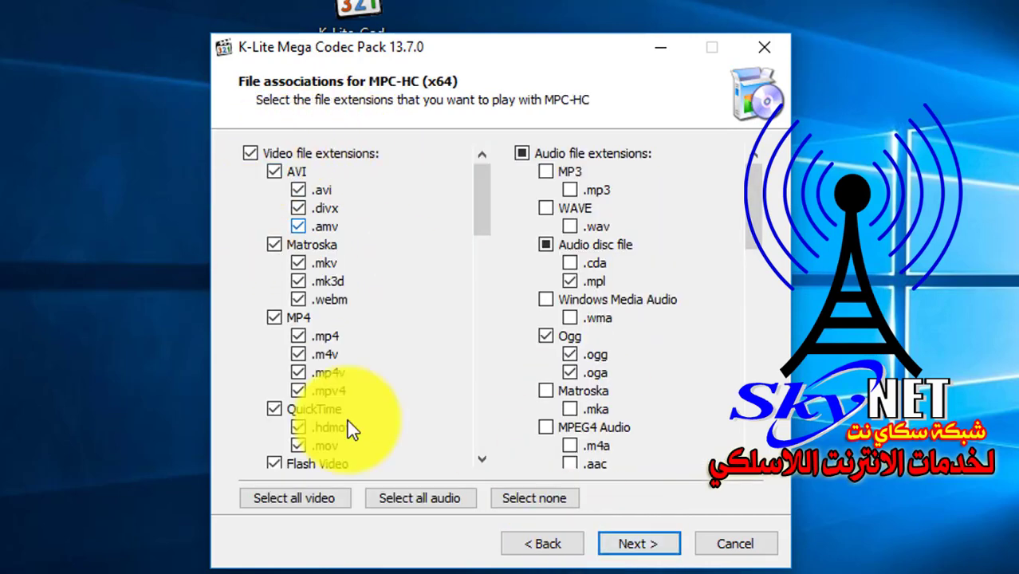
# Associate all video and audio file extensions except MP3 with MPC-HC, and continue to the audio configuration
pyautogui.click(282, 499)
pyautogui.click(434, 501)
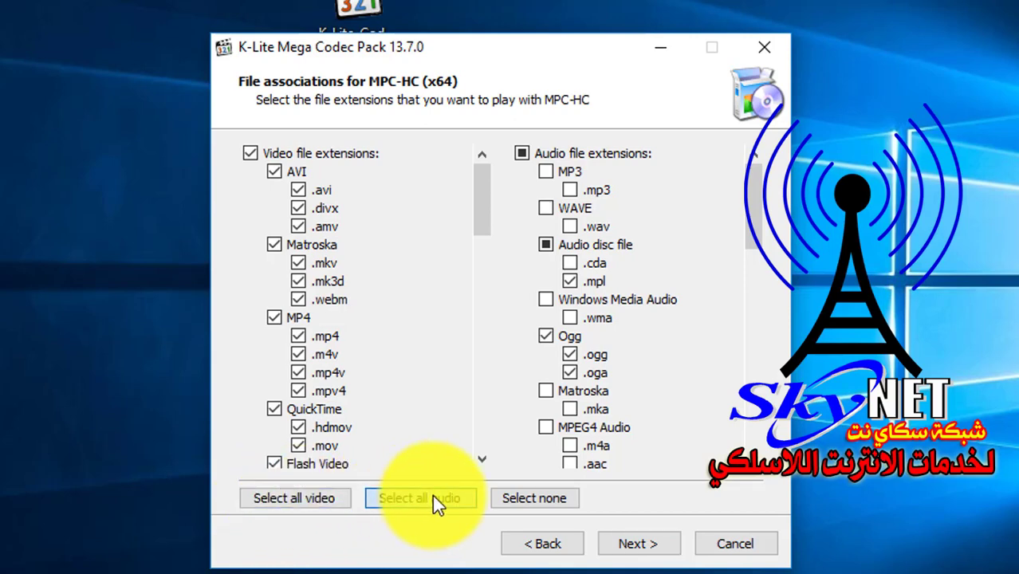
pyautogui.click(547, 173)
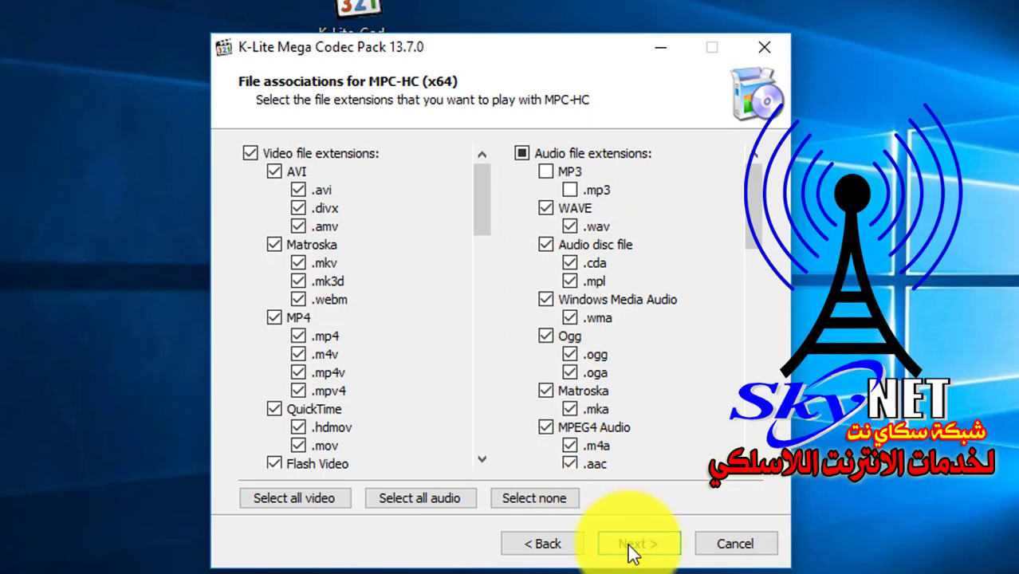
pyautogui.moveTo(754, 191); pyautogui.dragTo(756, 438)
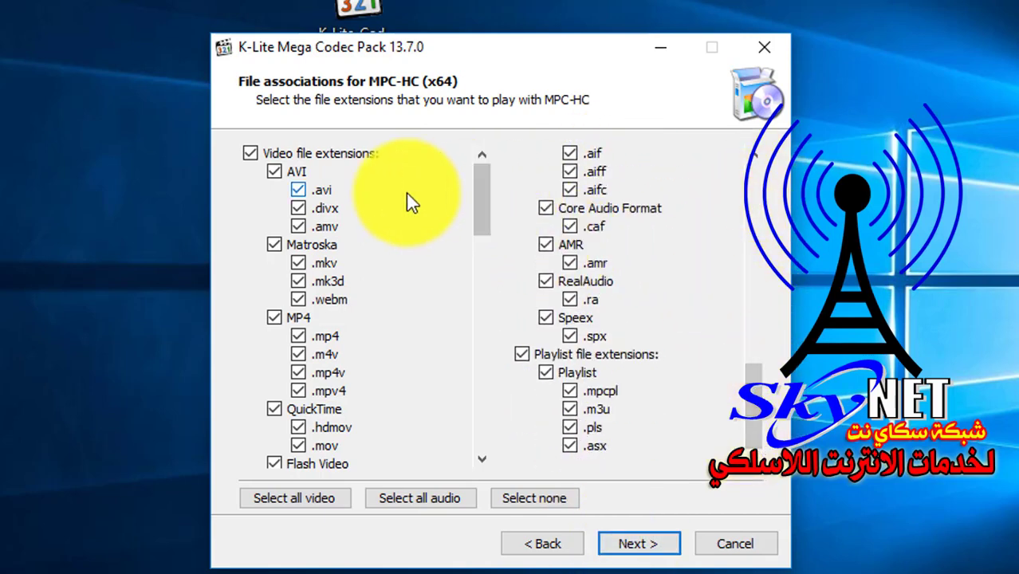
pyautogui.moveTo(483, 173); pyautogui.dragTo(483, 431)
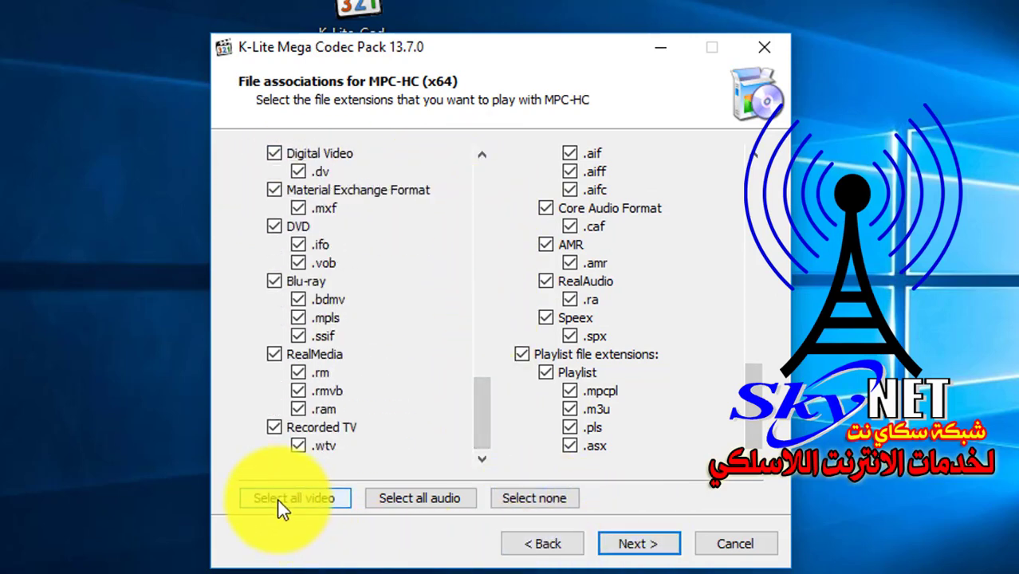
pyautogui.click(639, 545)
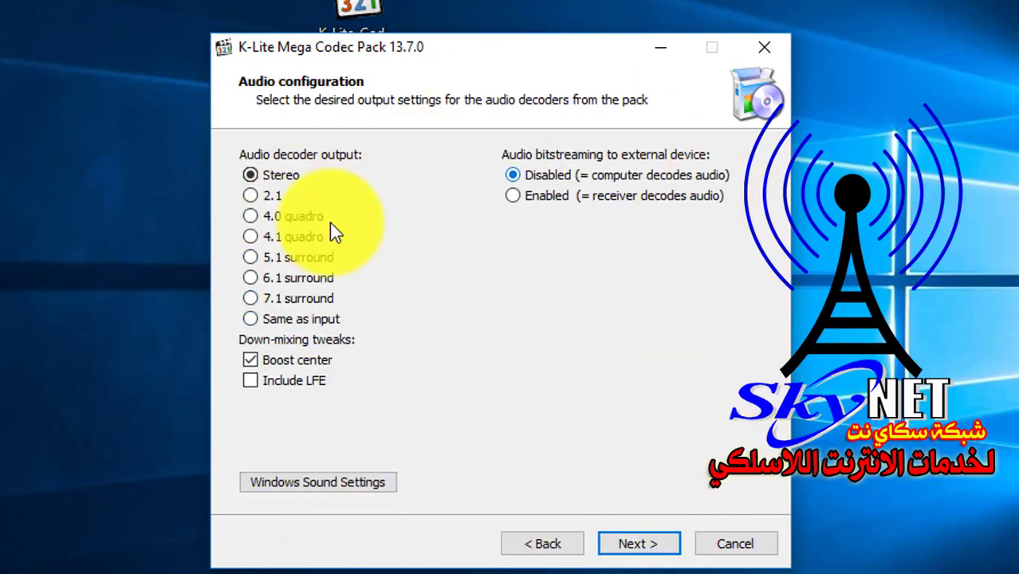
# Keep Stereo audio output with bitstreaming disabled, enable thumbnails for all file extensions, and start the installation
pyautogui.click(658, 547)
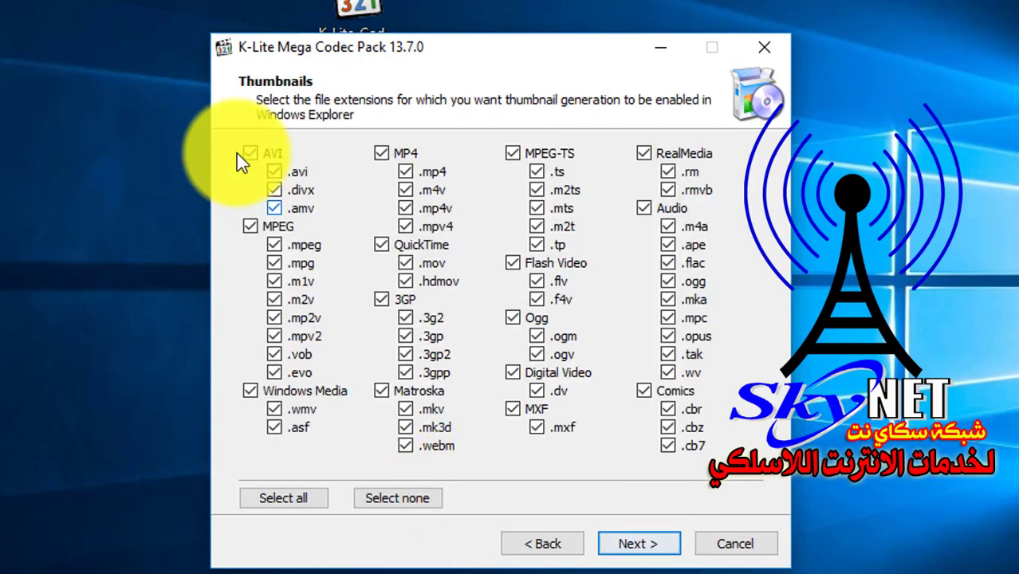
pyautogui.click(287, 505)
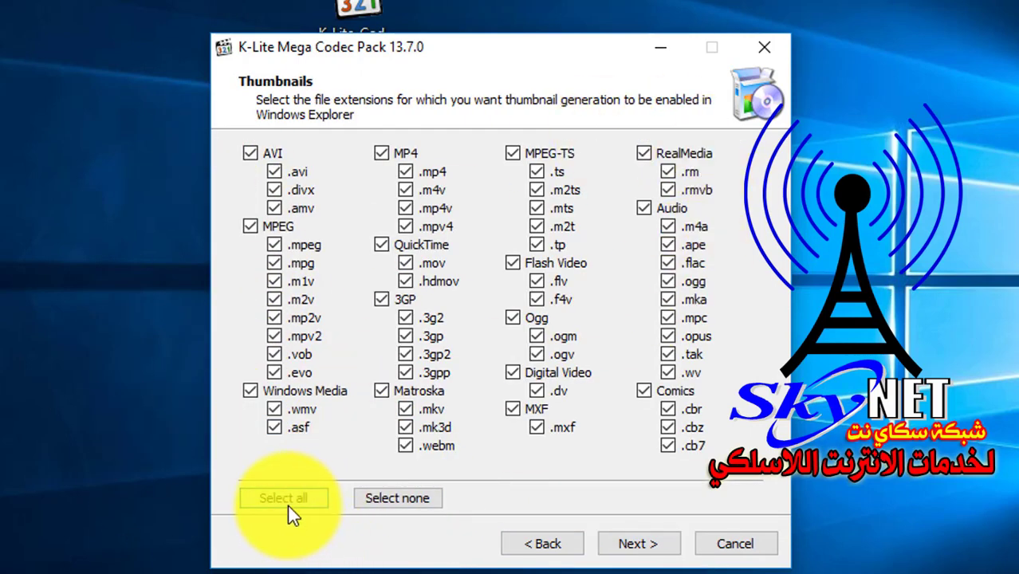
pyautogui.click(642, 548)
pyautogui.click(640, 545)
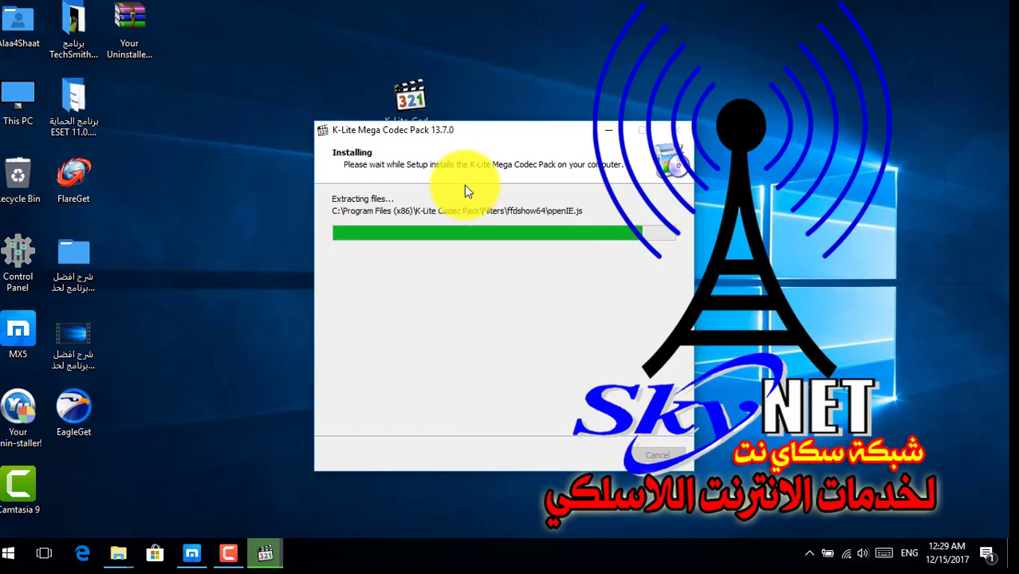
# Move the installer window aside and finish the setup without running the Codec Tweak Tool
pyautogui.moveTo(451, 131); pyautogui.dragTo(605, 58)
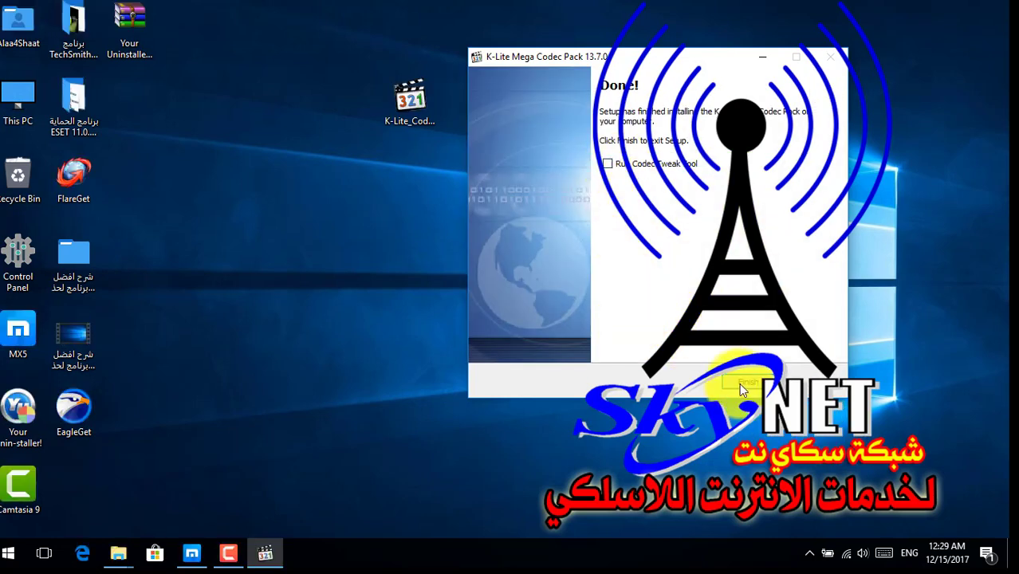
pyautogui.click(740, 382)
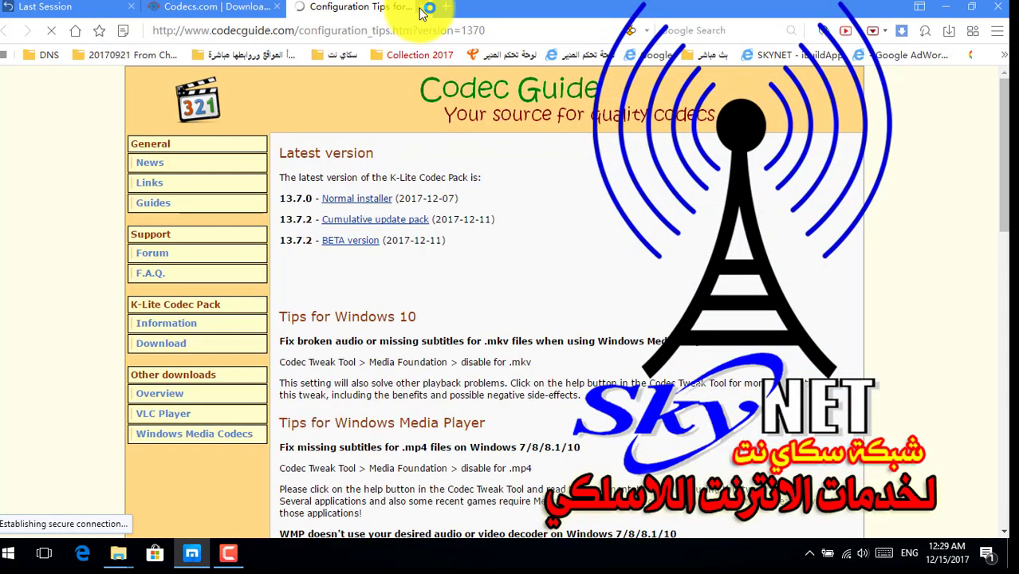
# Close the Configuration Tips web page, minimize the browser and refresh the desktop
pyautogui.click(426, 8)
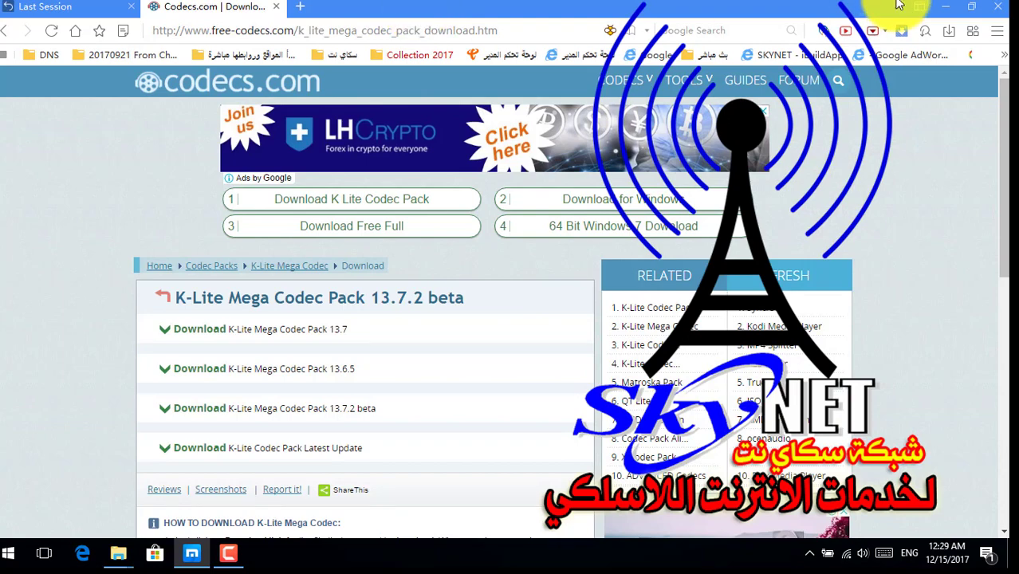
pyautogui.click(945, 7)
pyautogui.rightClick(280, 222)
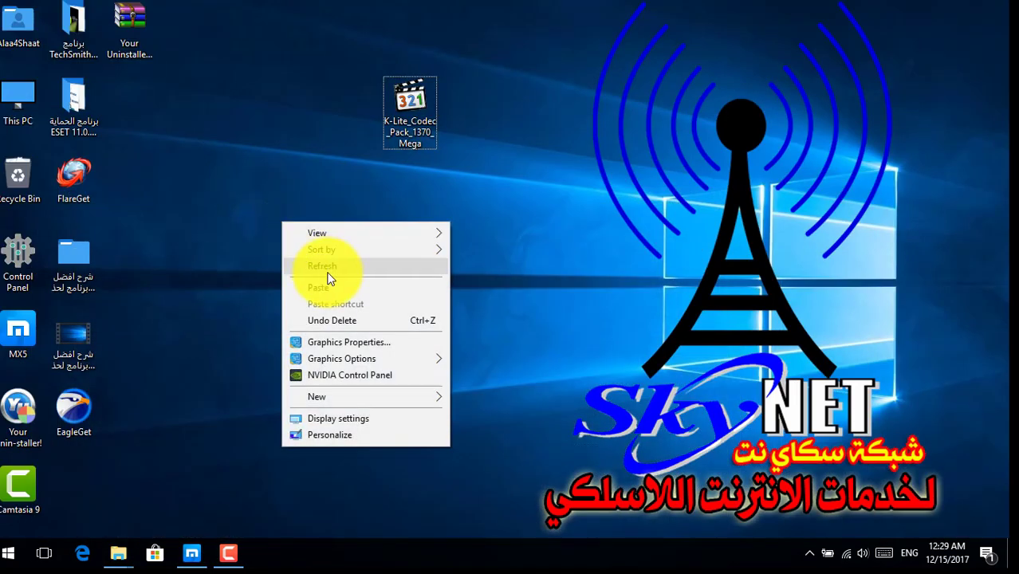
pyautogui.click(328, 271)
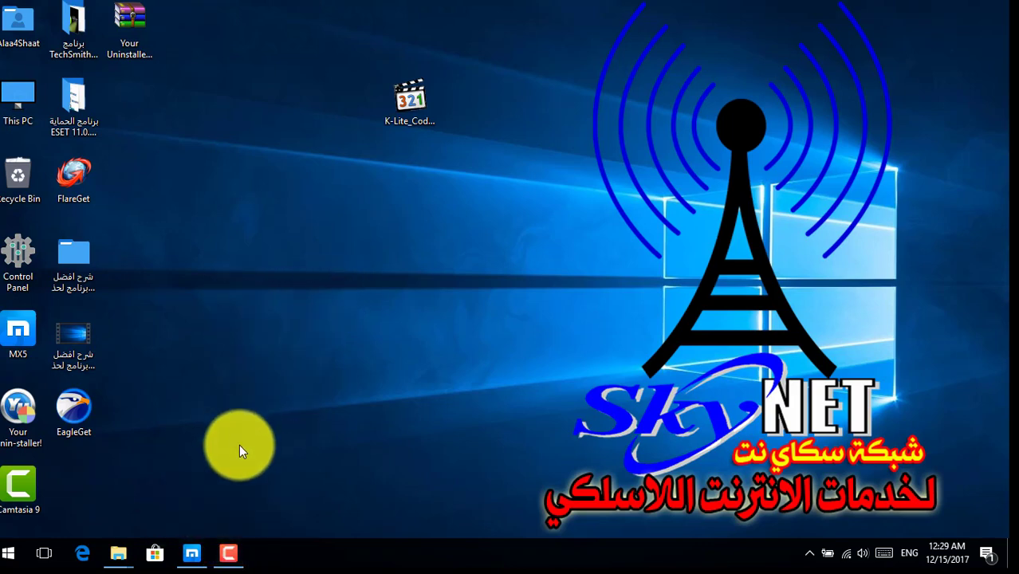
pyautogui.click(230, 550)
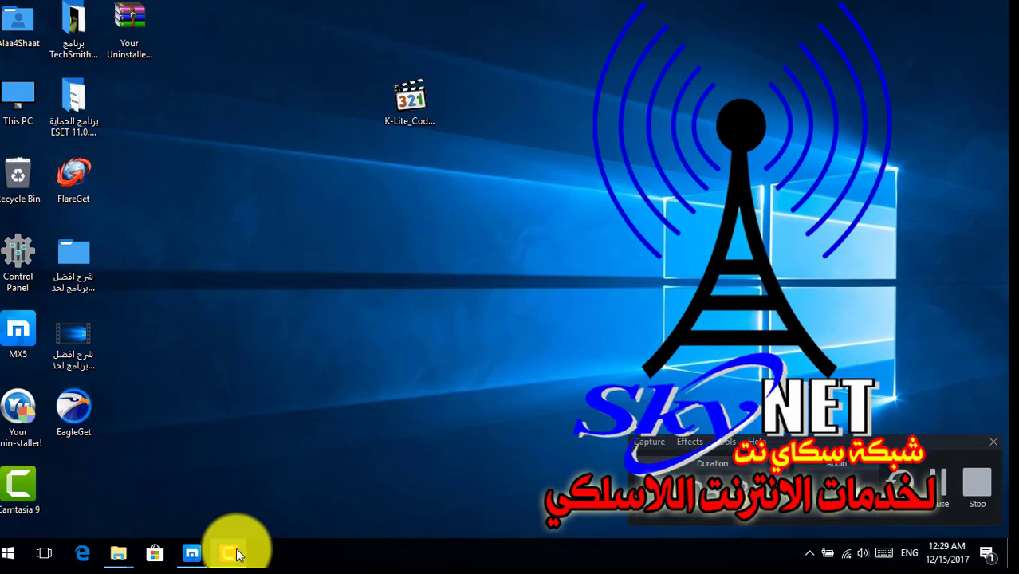